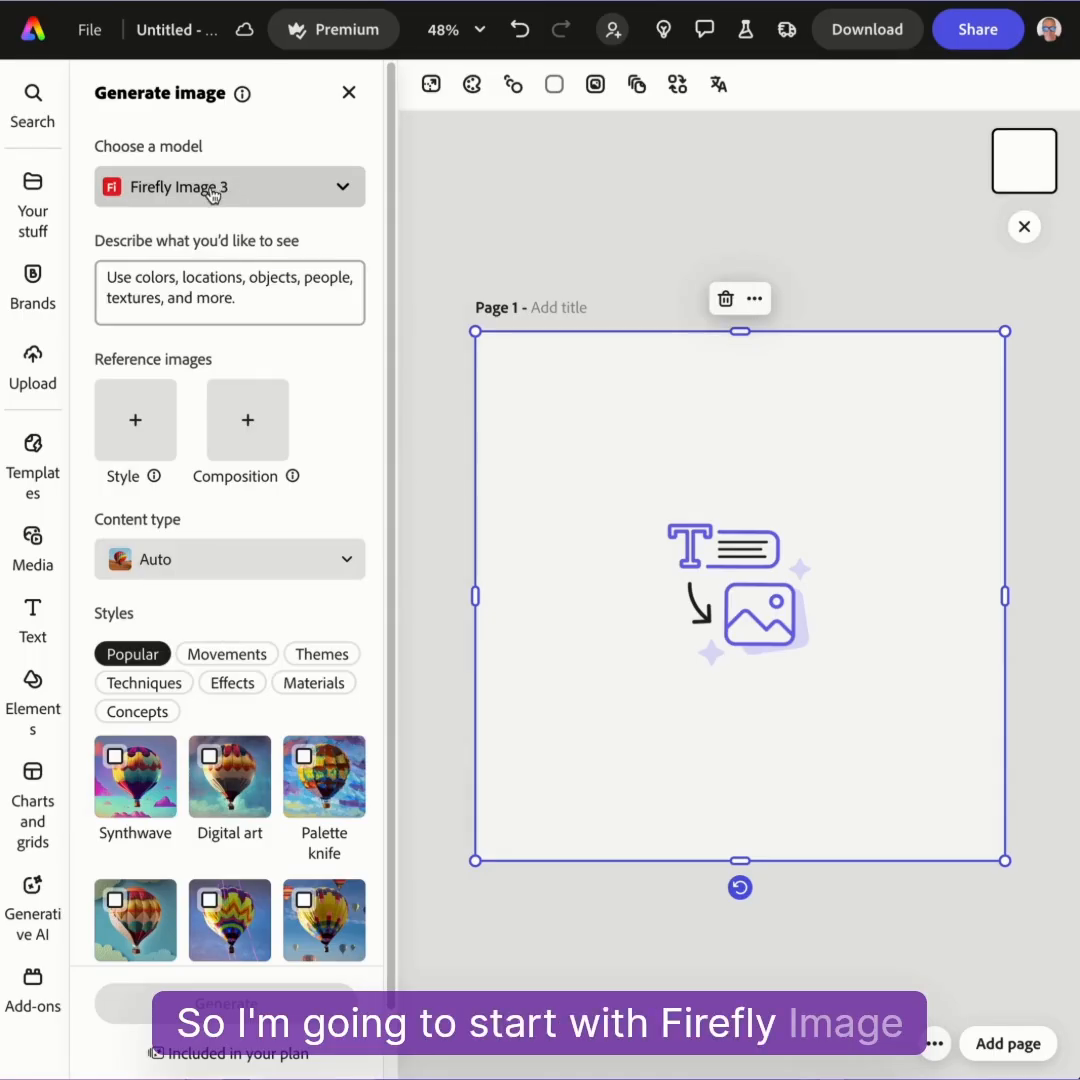
Paste the prompt describing a woman's double-exposure portrait of swirling blue water, with the face dissolving into mist and koi fish in ethereal streams
{"action": "left_click", "coordinate": [169, 280]}
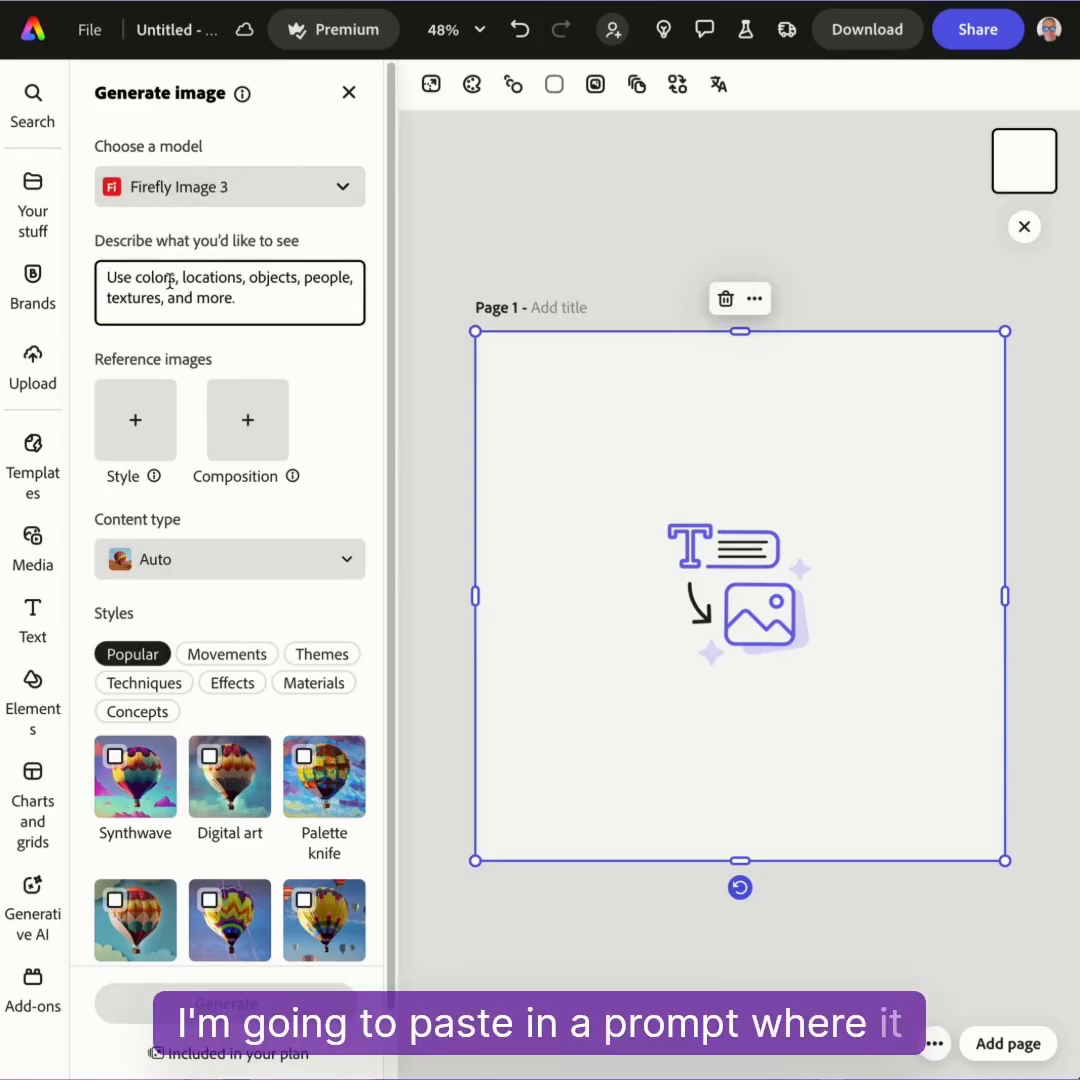
{"action": "key", "text": "ctrl+v"}
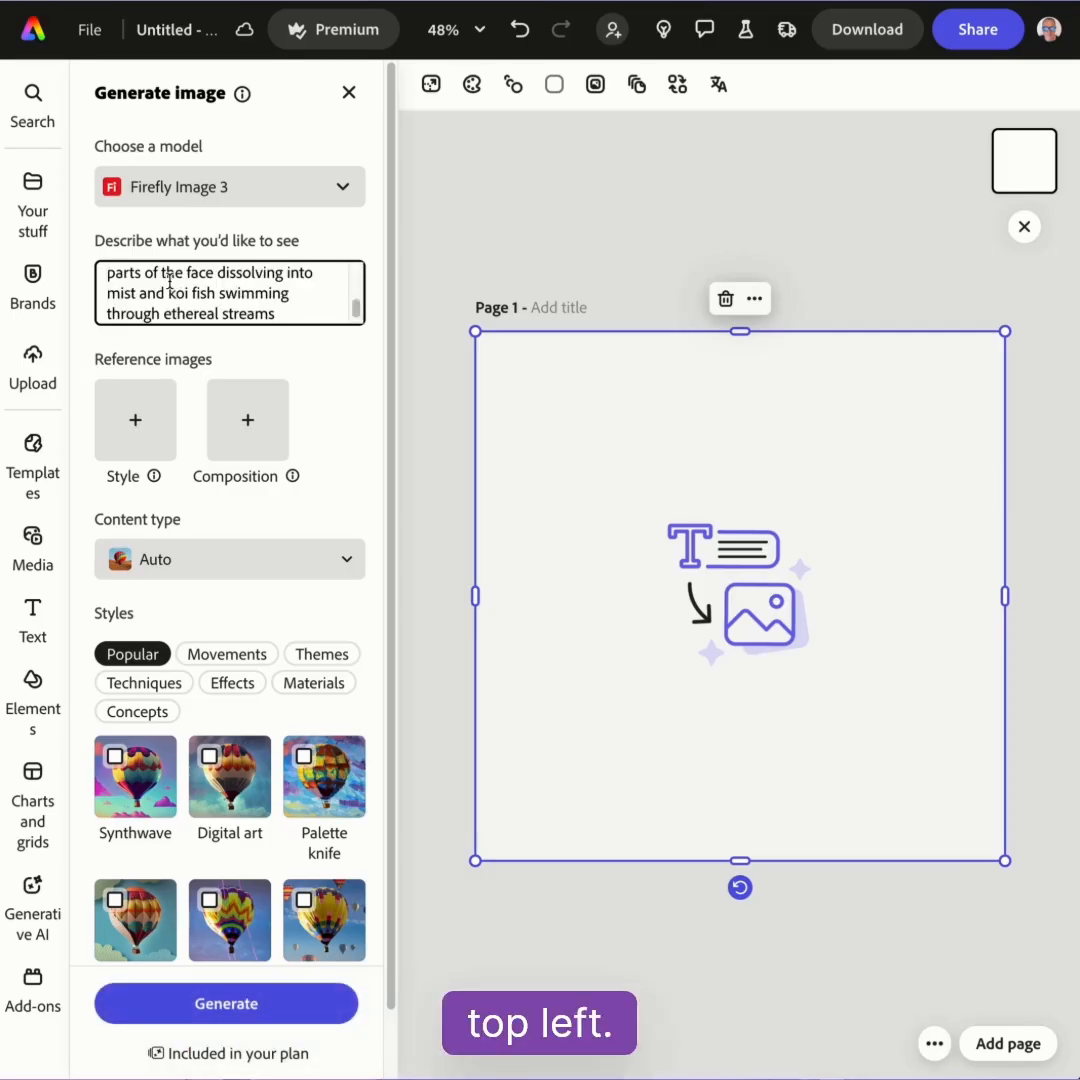
{"action": "scroll", "coordinate": [360, 275], "scroll_direction": "up", "scroll_amount": 3}
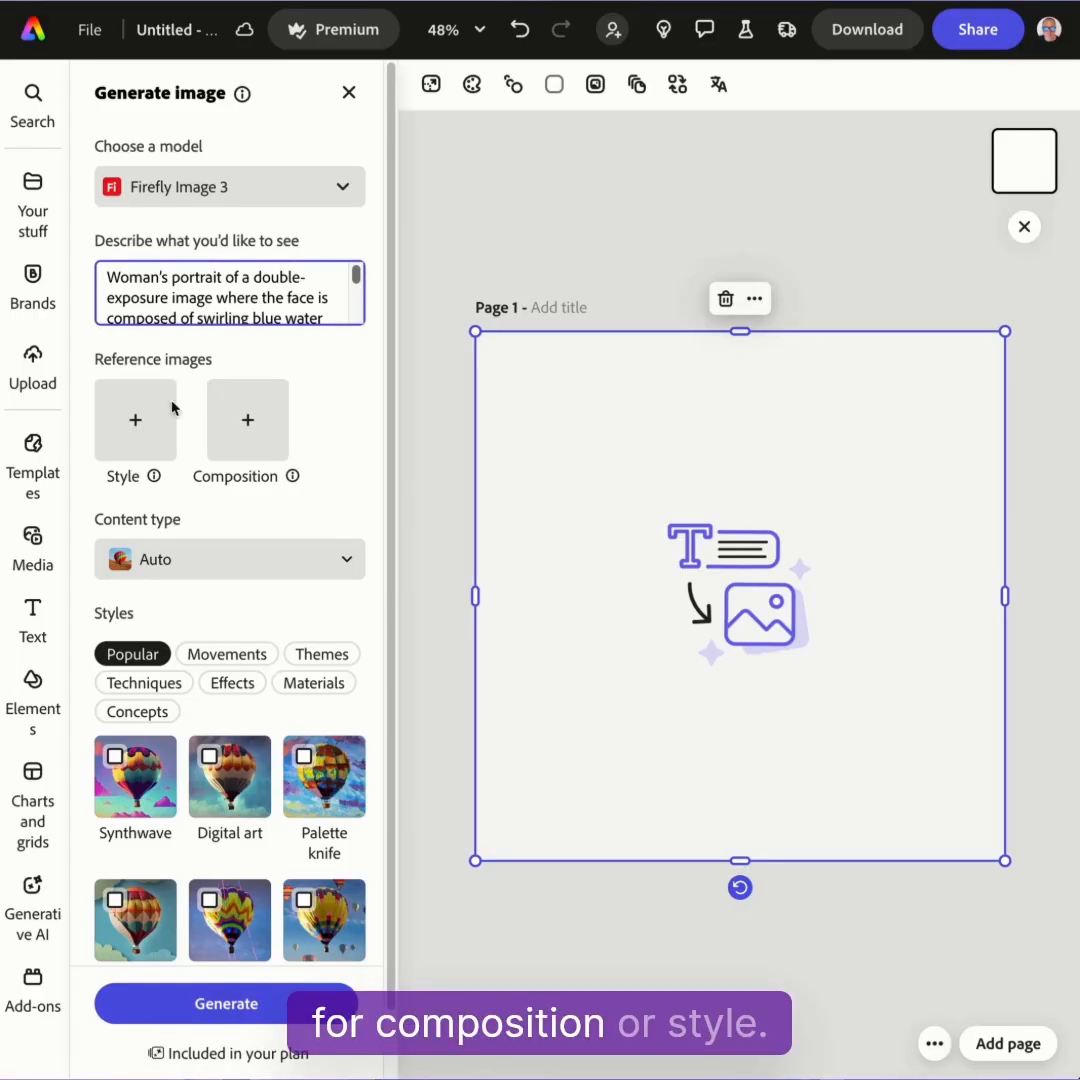
Set the content type to Art and generate the images with Firefly Image 3
{"action": "left_click", "coordinate": [265, 559]}
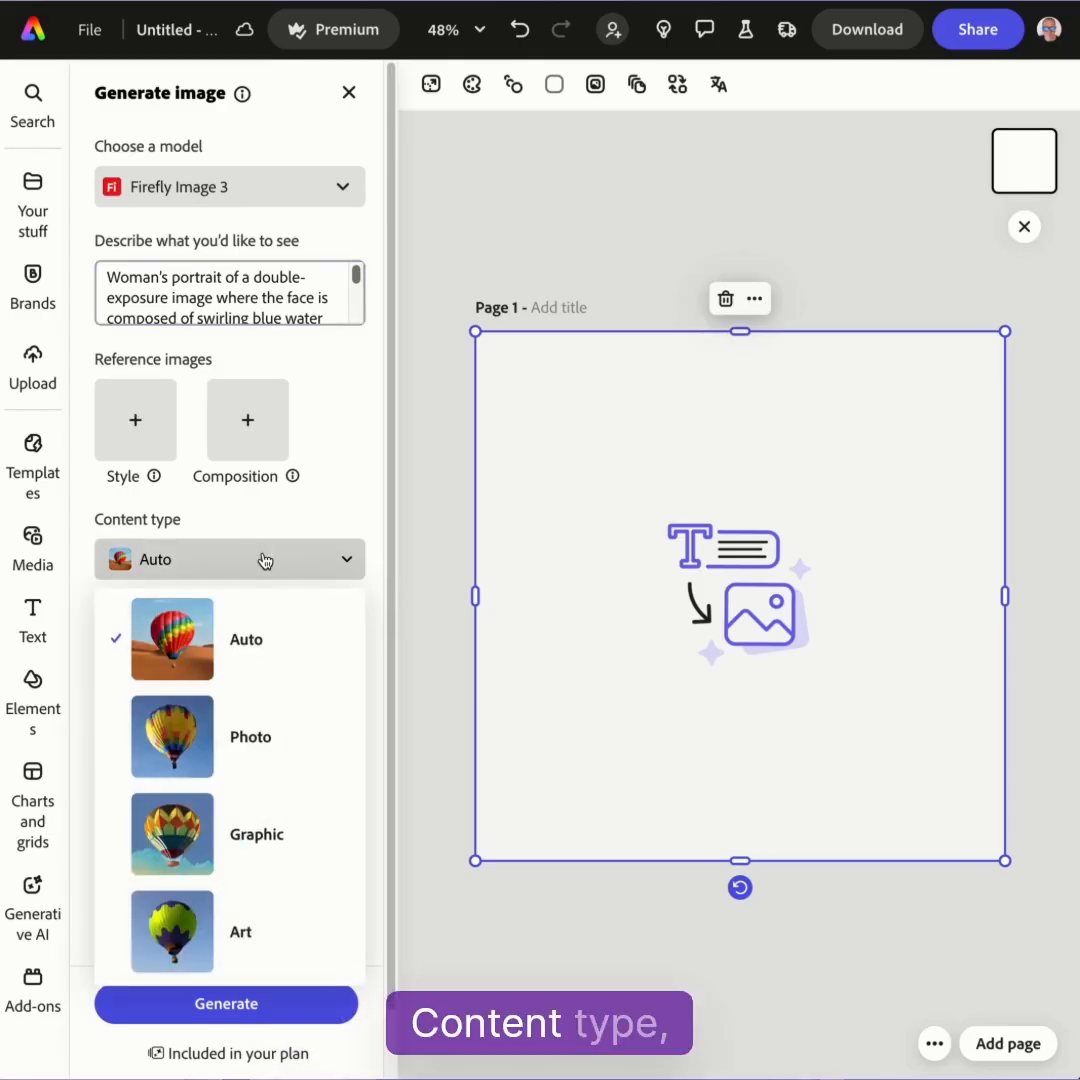
{"action": "left_click", "coordinate": [256, 941]}
{"action": "scroll", "coordinate": [240, 620], "scroll_direction": "down", "scroll_amount": 1}
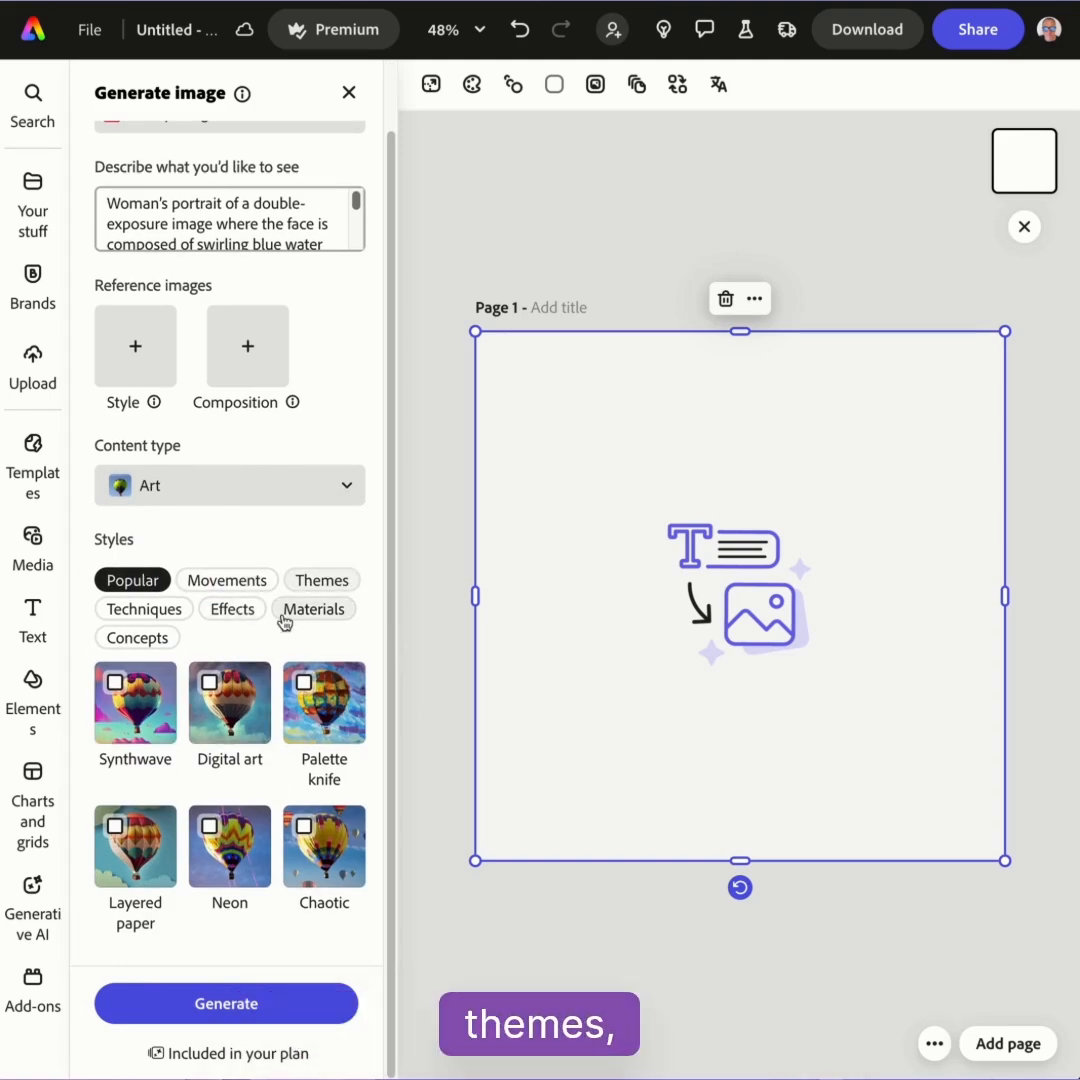
{"action": "scroll", "coordinate": [266, 786], "scroll_direction": "up", "scroll_amount": 1}
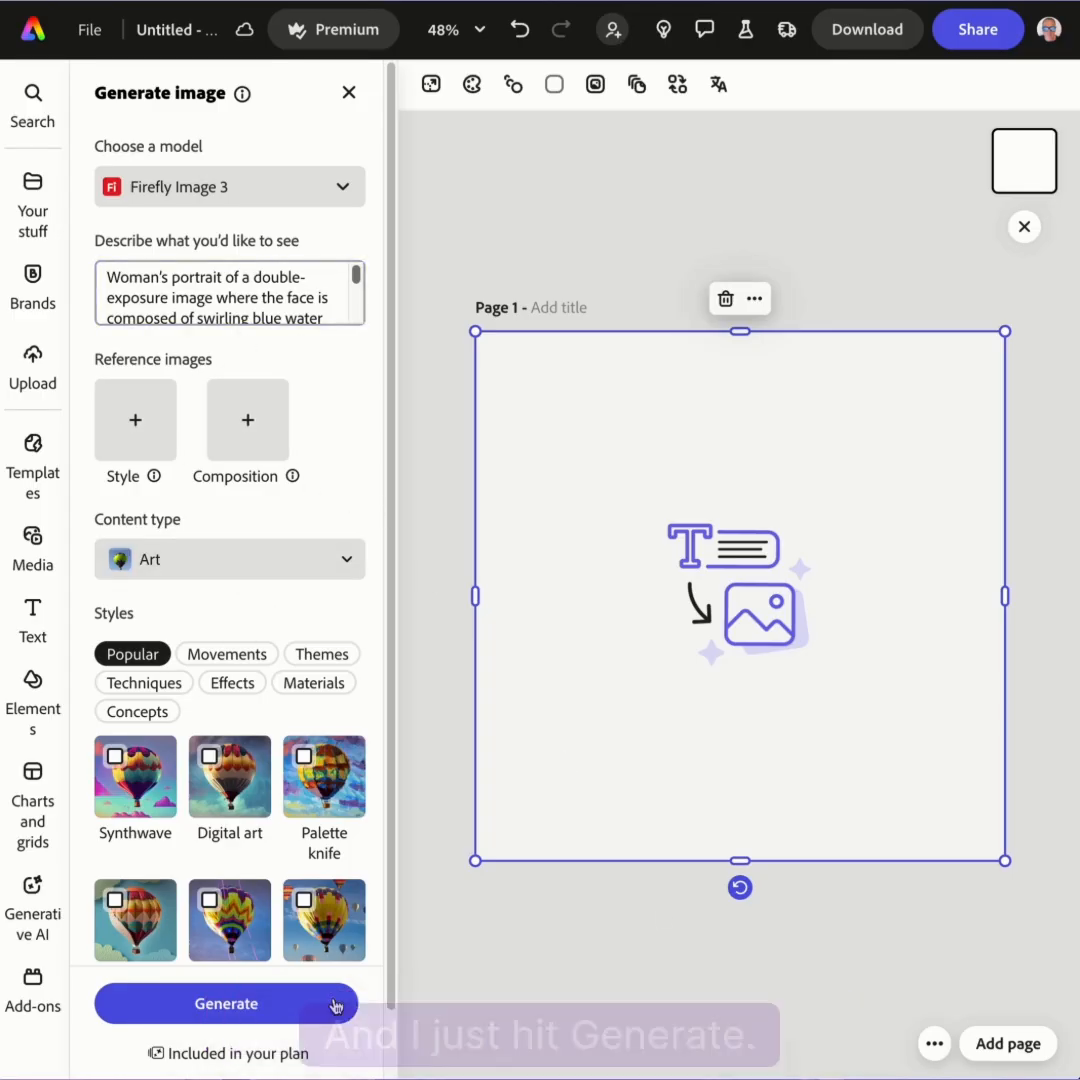
{"action": "left_click", "coordinate": [271, 1007]}
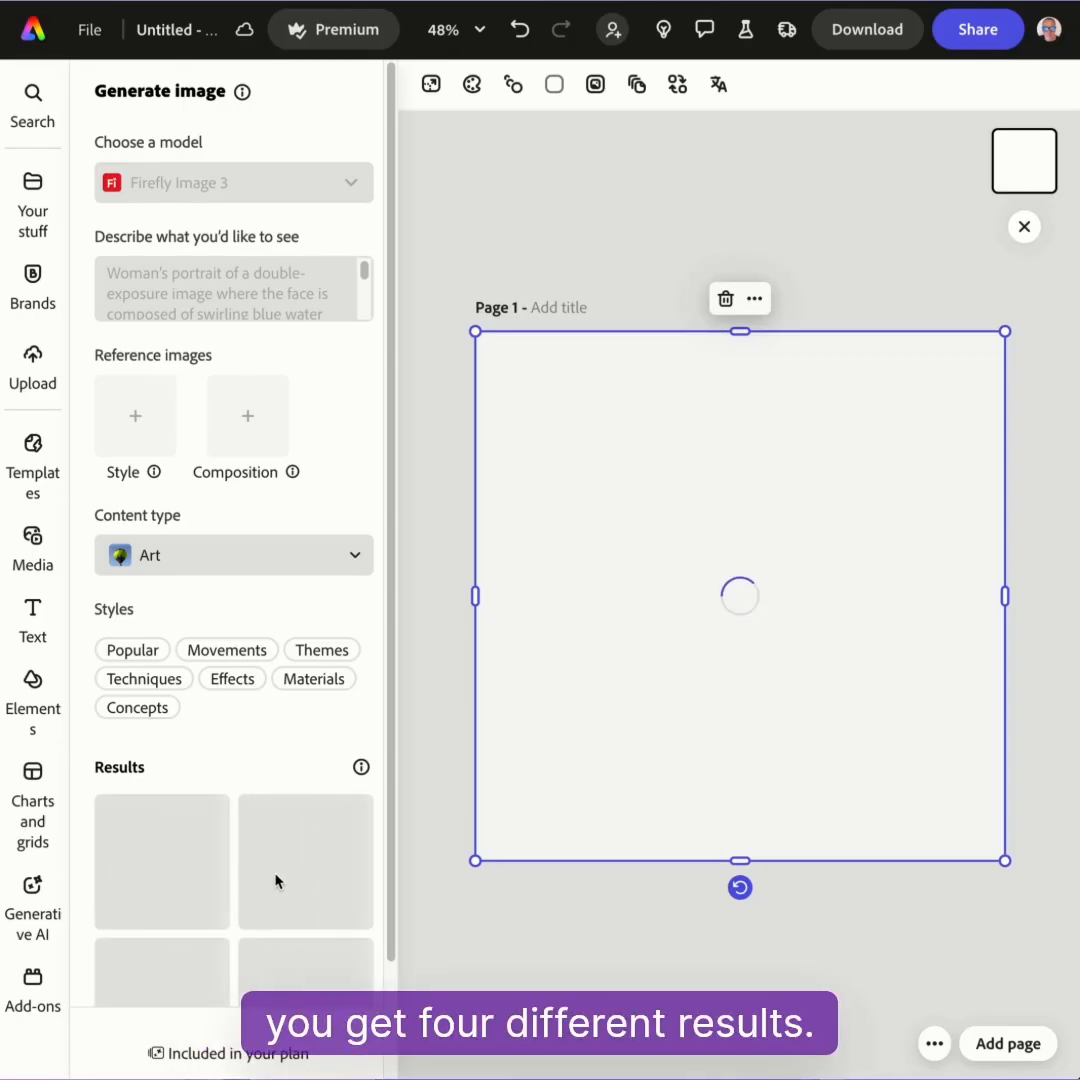
Preview the generated portraits and place the right-facing profile with closed eyes and a pink lotus on the page
{"action": "scroll", "coordinate": [275, 882], "scroll_direction": "down", "scroll_amount": 1}
{"action": "scroll", "coordinate": [277, 880], "scroll_direction": "down", "scroll_amount": 1}
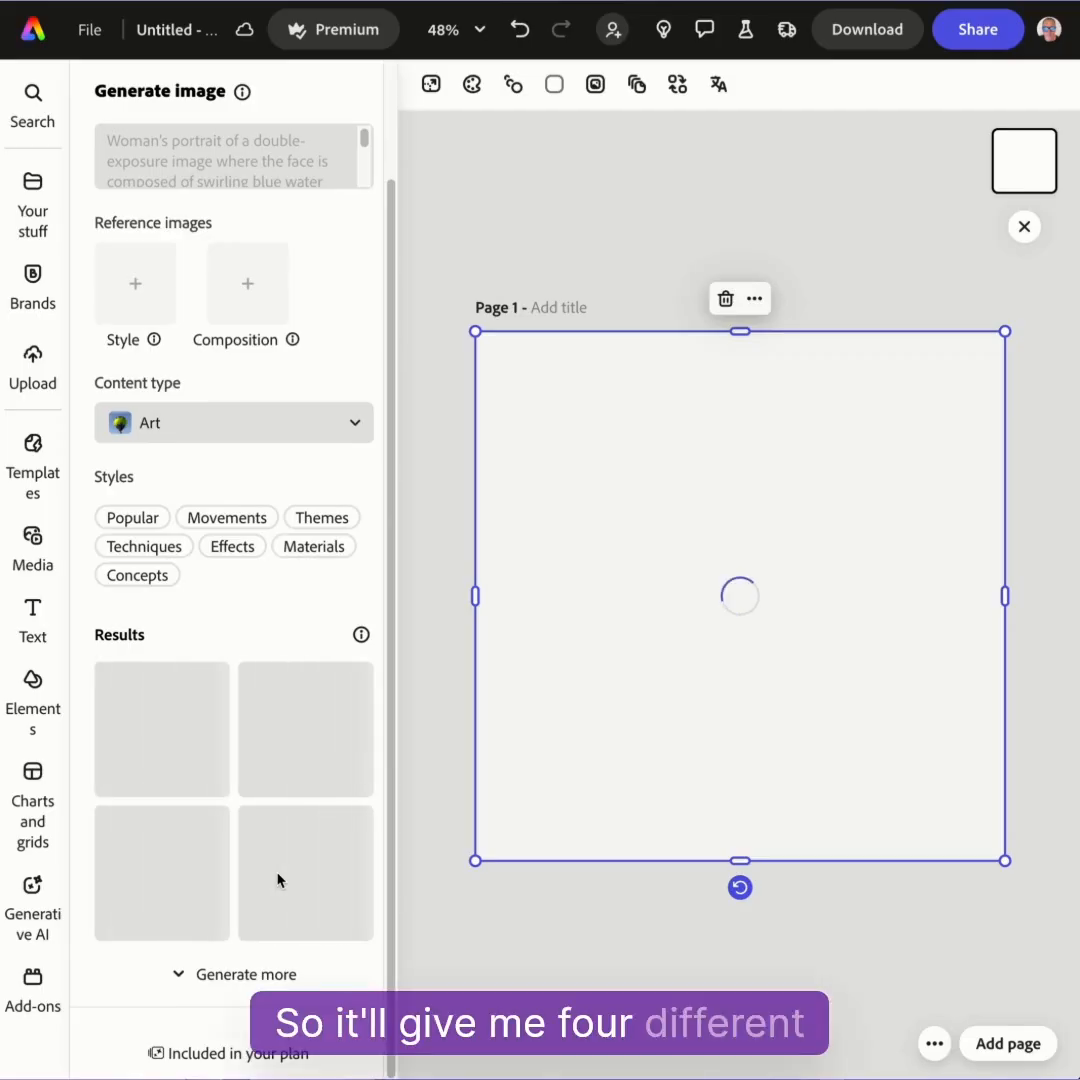
{"action": "scroll", "coordinate": [279, 880], "scroll_direction": "up", "scroll_amount": 2}
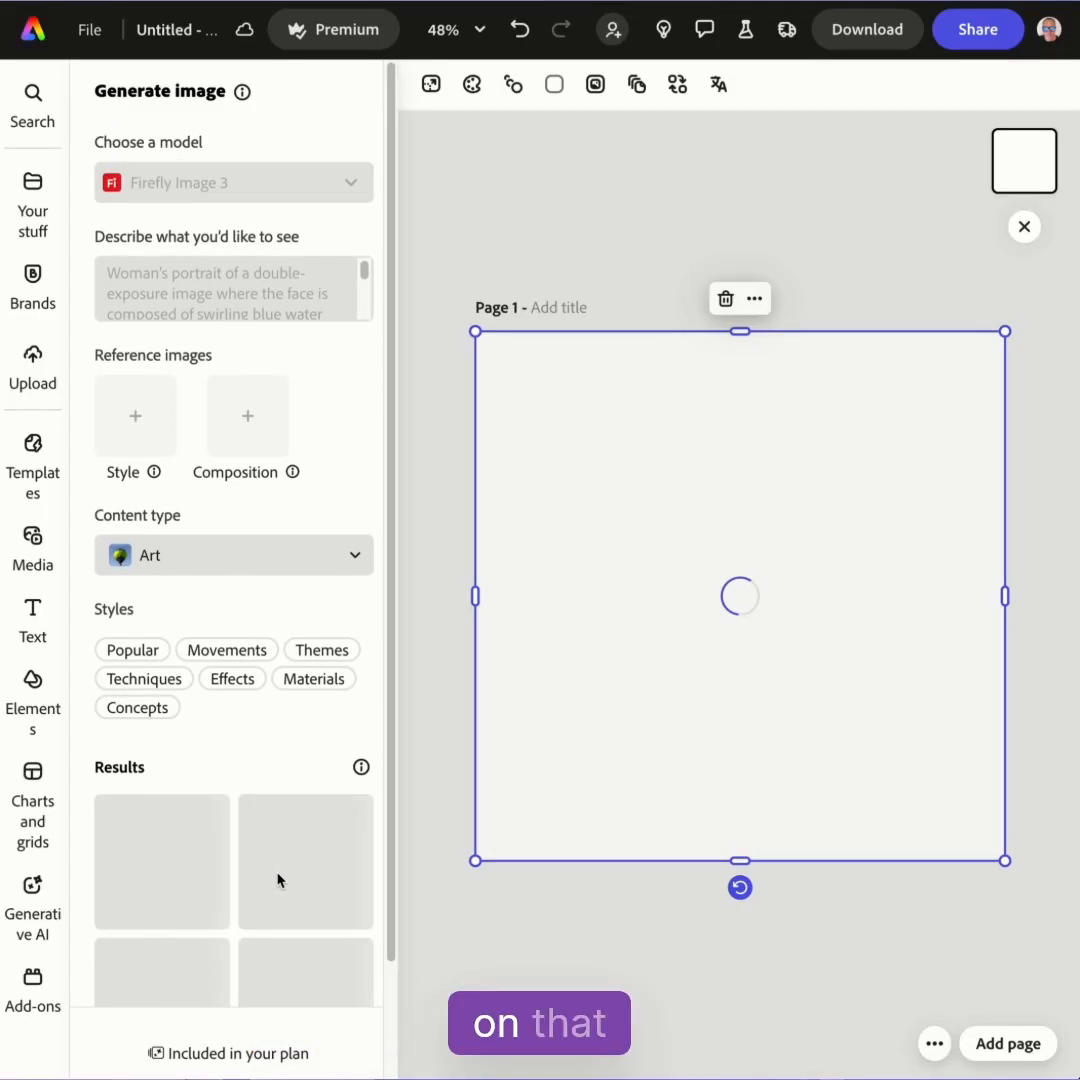
{"action": "scroll", "coordinate": [347, 754], "scroll_direction": "down", "scroll_amount": 2}
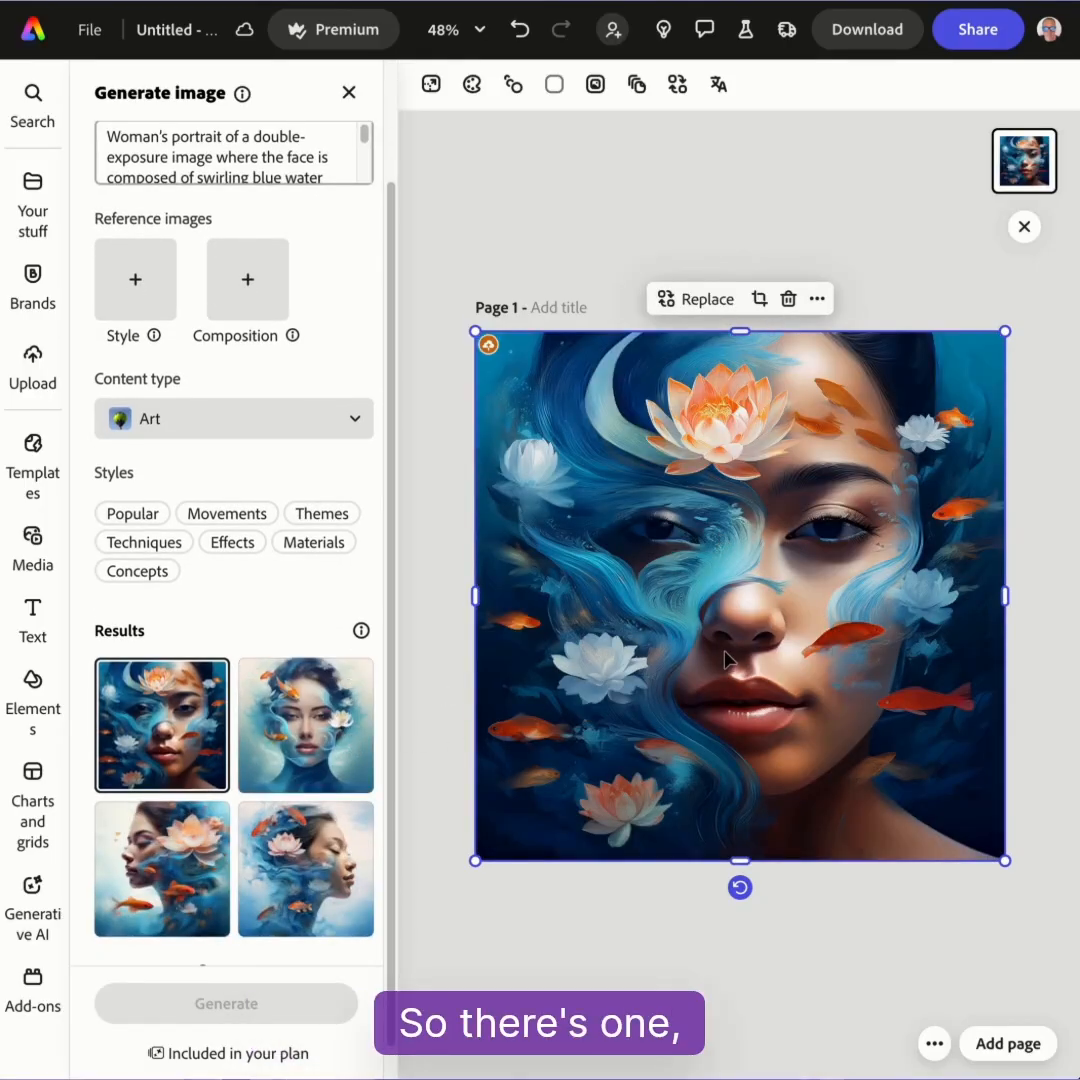
{"action": "left_click", "coordinate": [338, 735]}
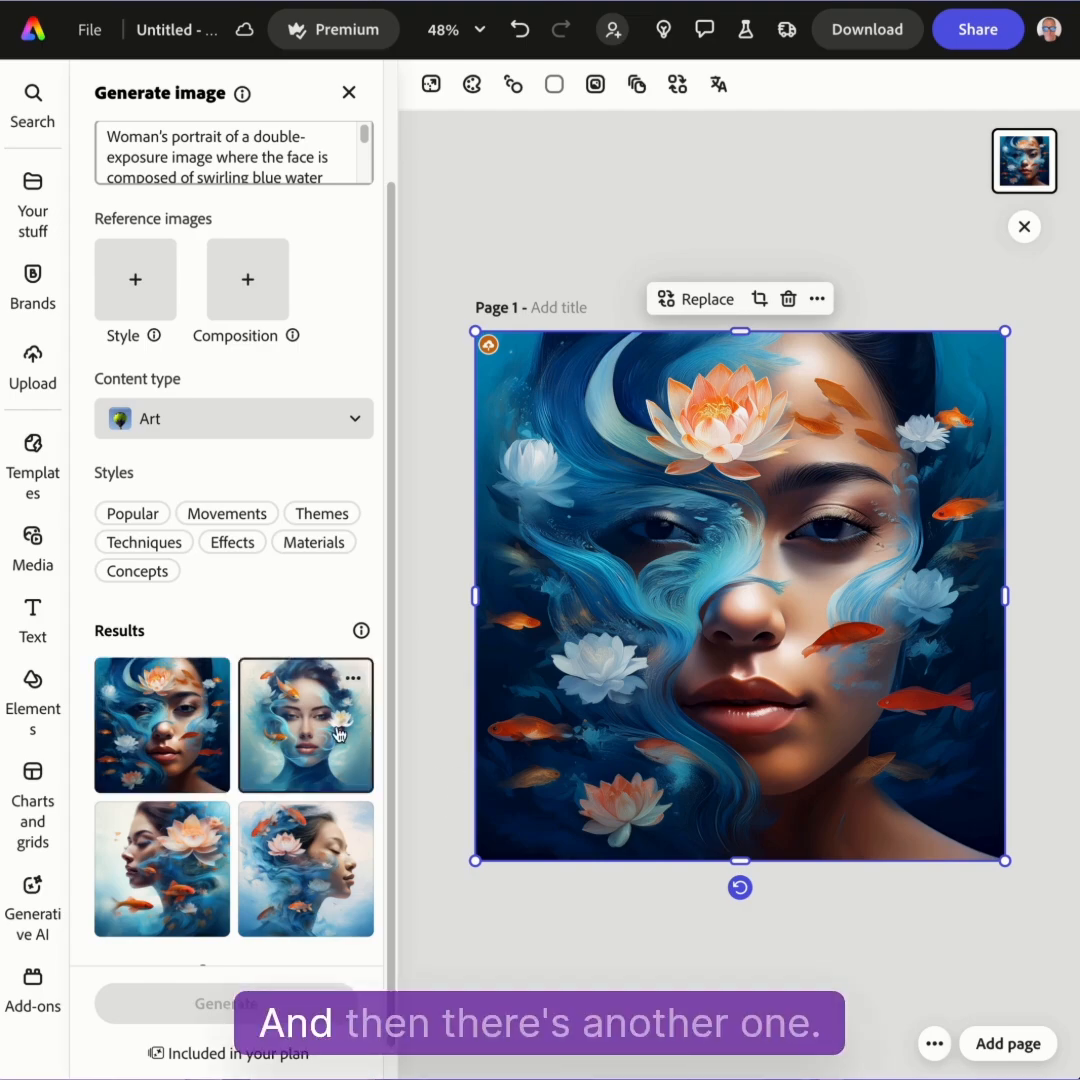
{"action": "left_click", "coordinate": [164, 875]}
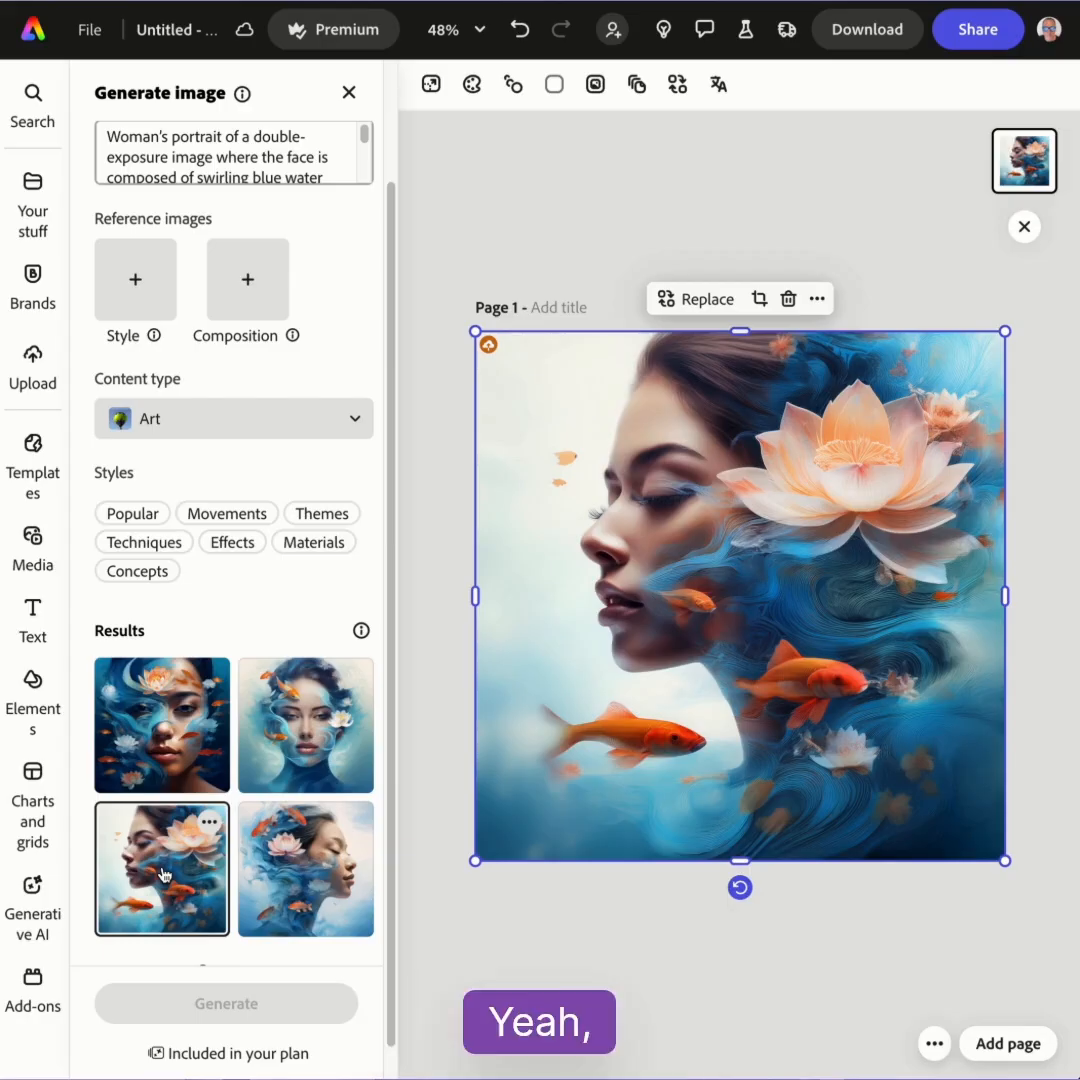
{"action": "left_click", "coordinate": [312, 889]}
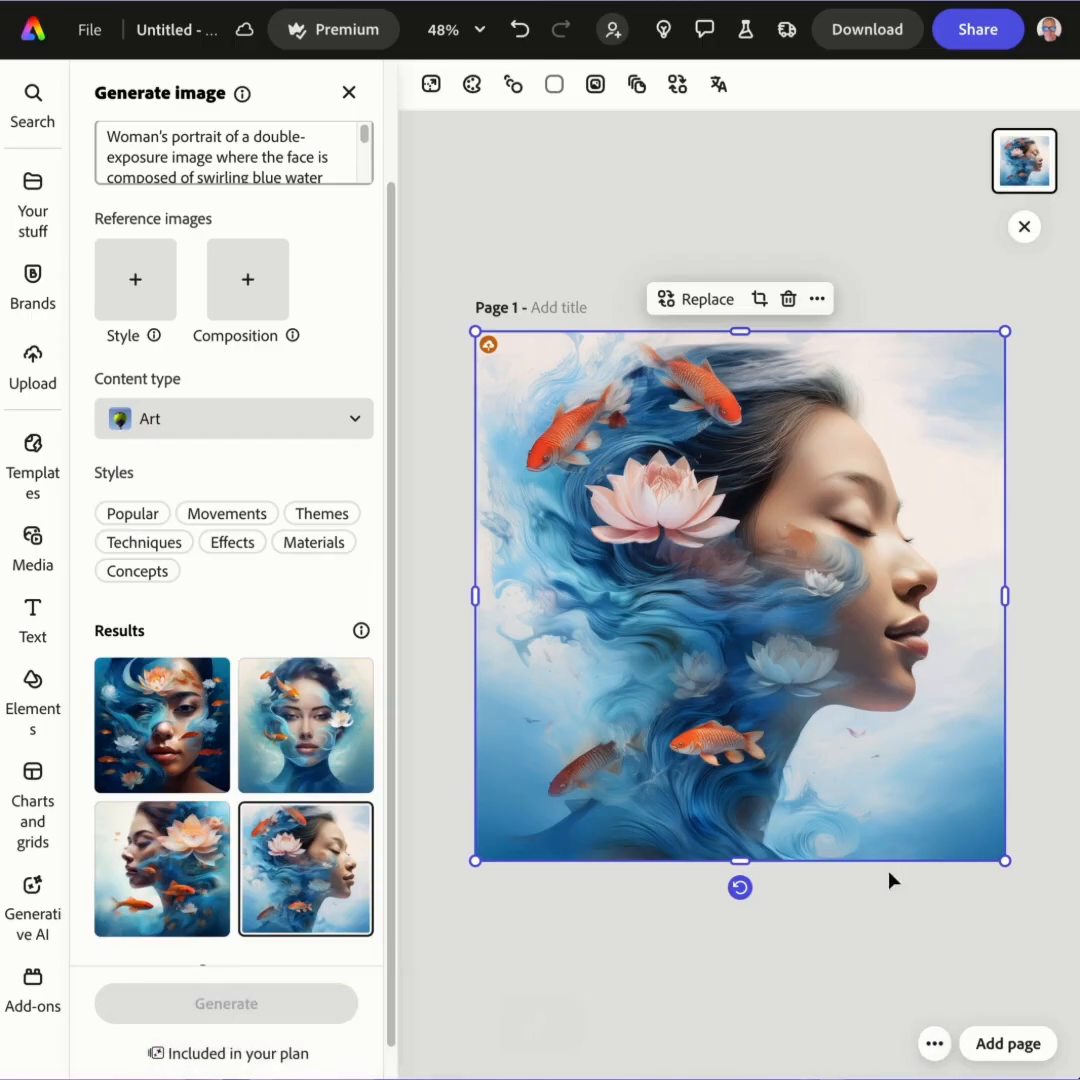
Duplicate the page, return to page 1 and close the media browser
{"action": "left_click", "coordinate": [934, 1043]}
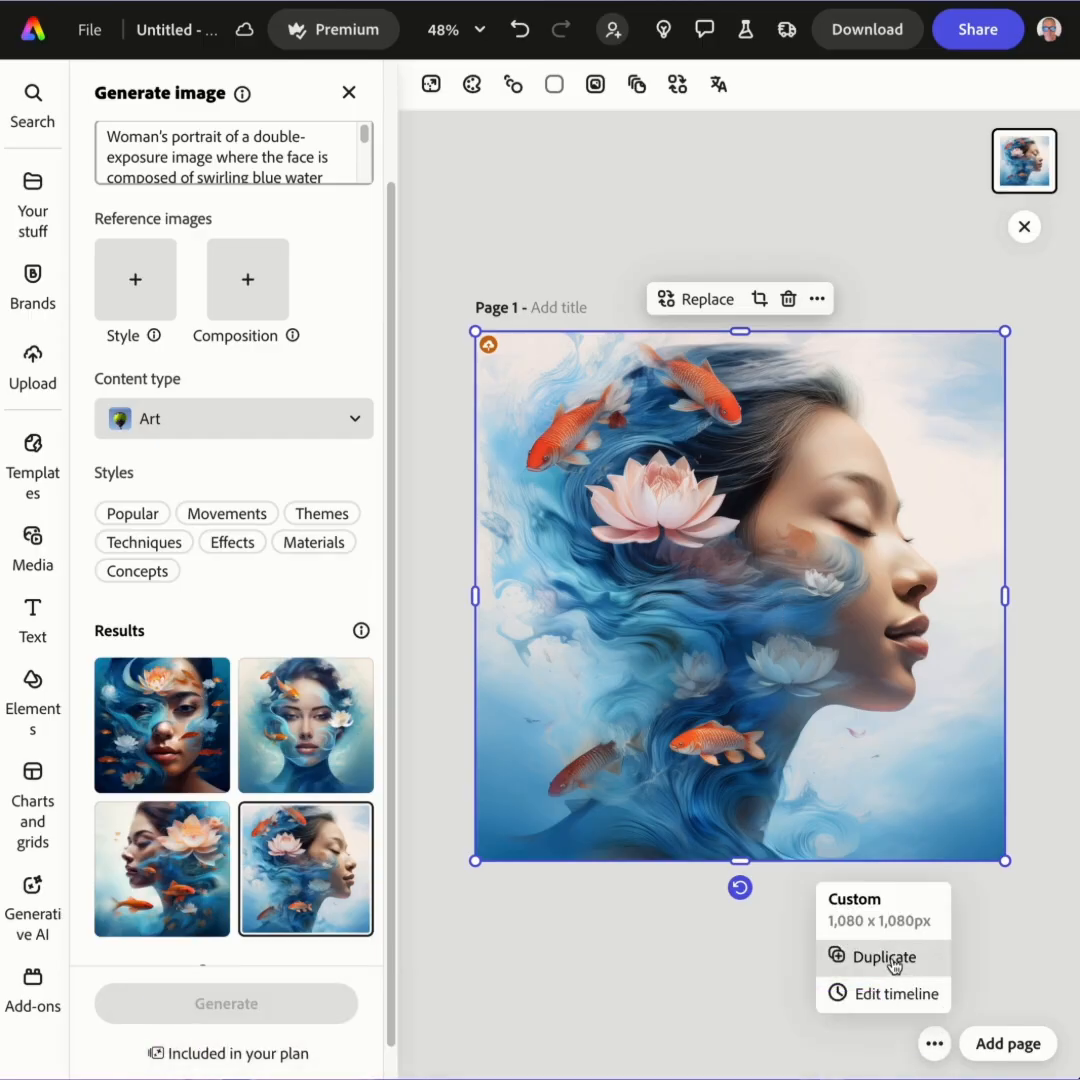
{"action": "left_click", "coordinate": [887, 960]}
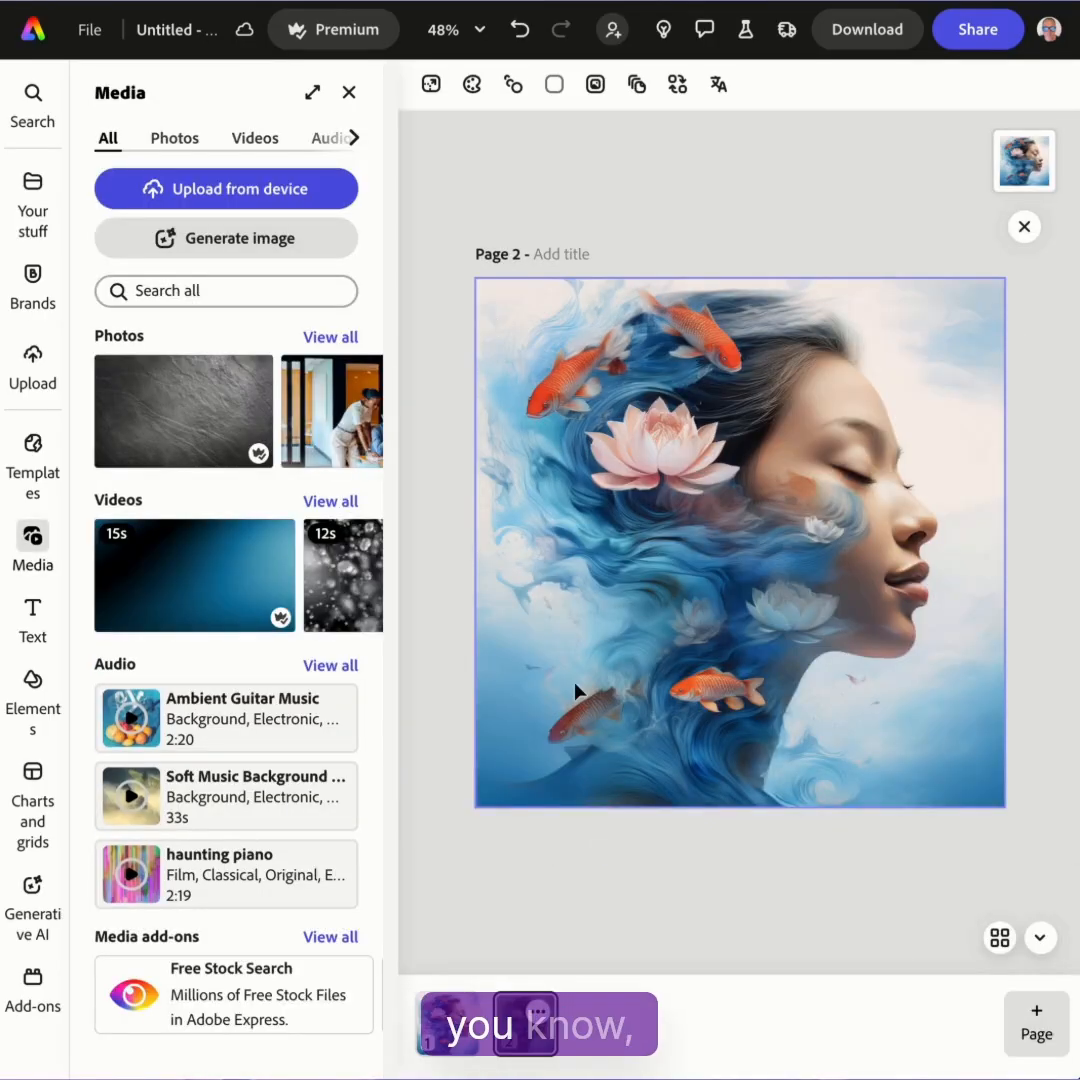
{"action": "left_click", "coordinate": [447, 1023]}
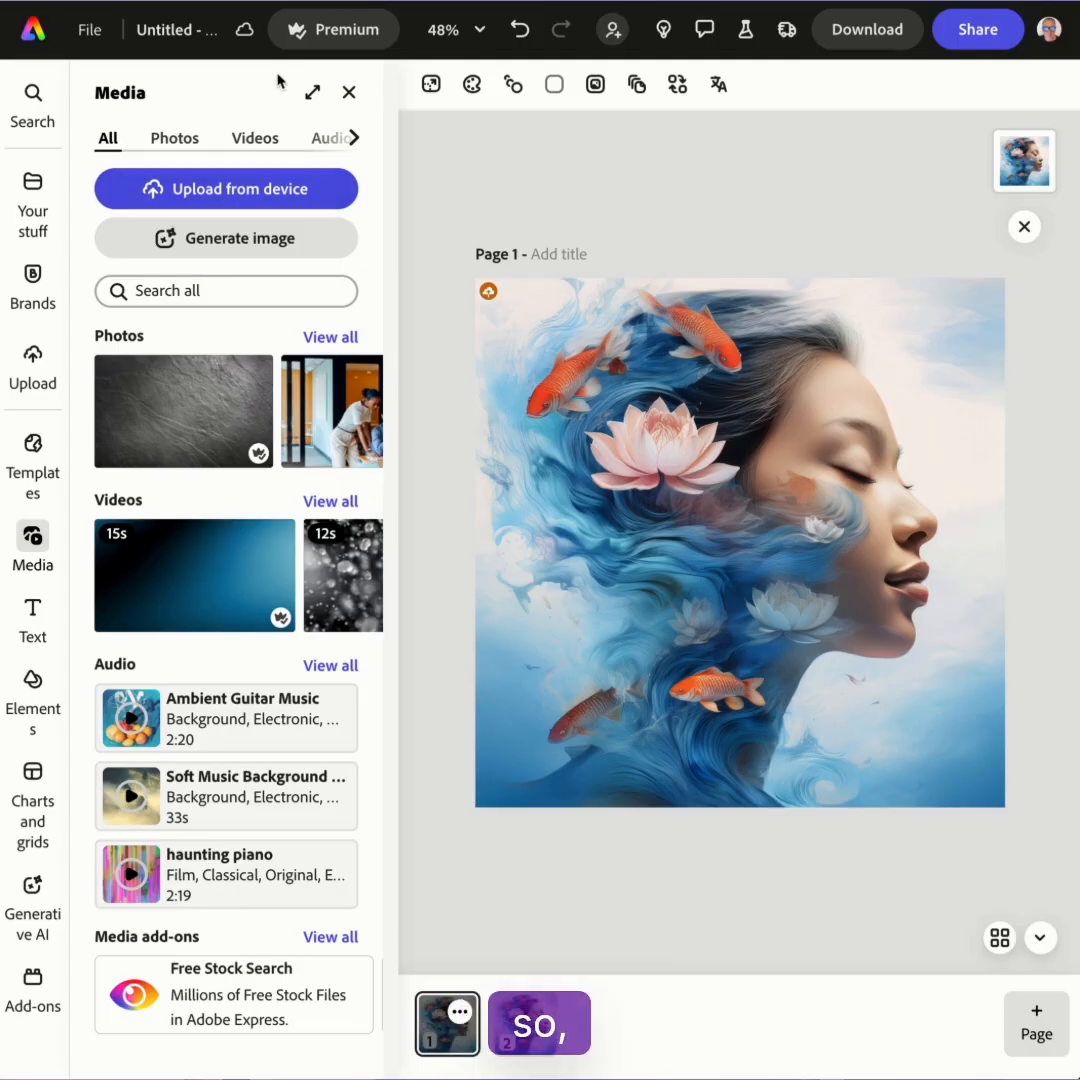
{"action": "left_click", "coordinate": [349, 92]}
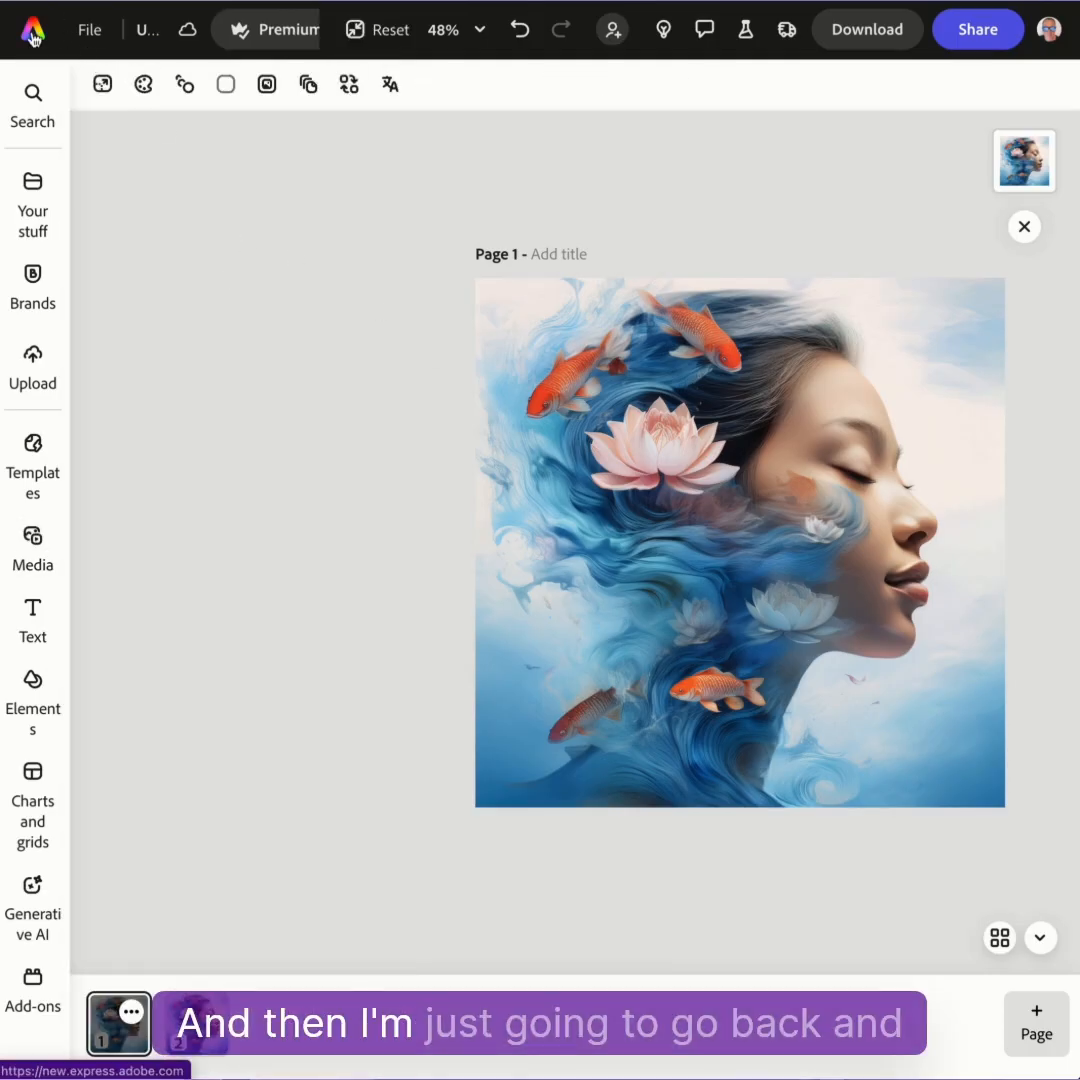
Return to the home page and start a new AI image-generation project
{"action": "left_click", "coordinate": [32, 37]}
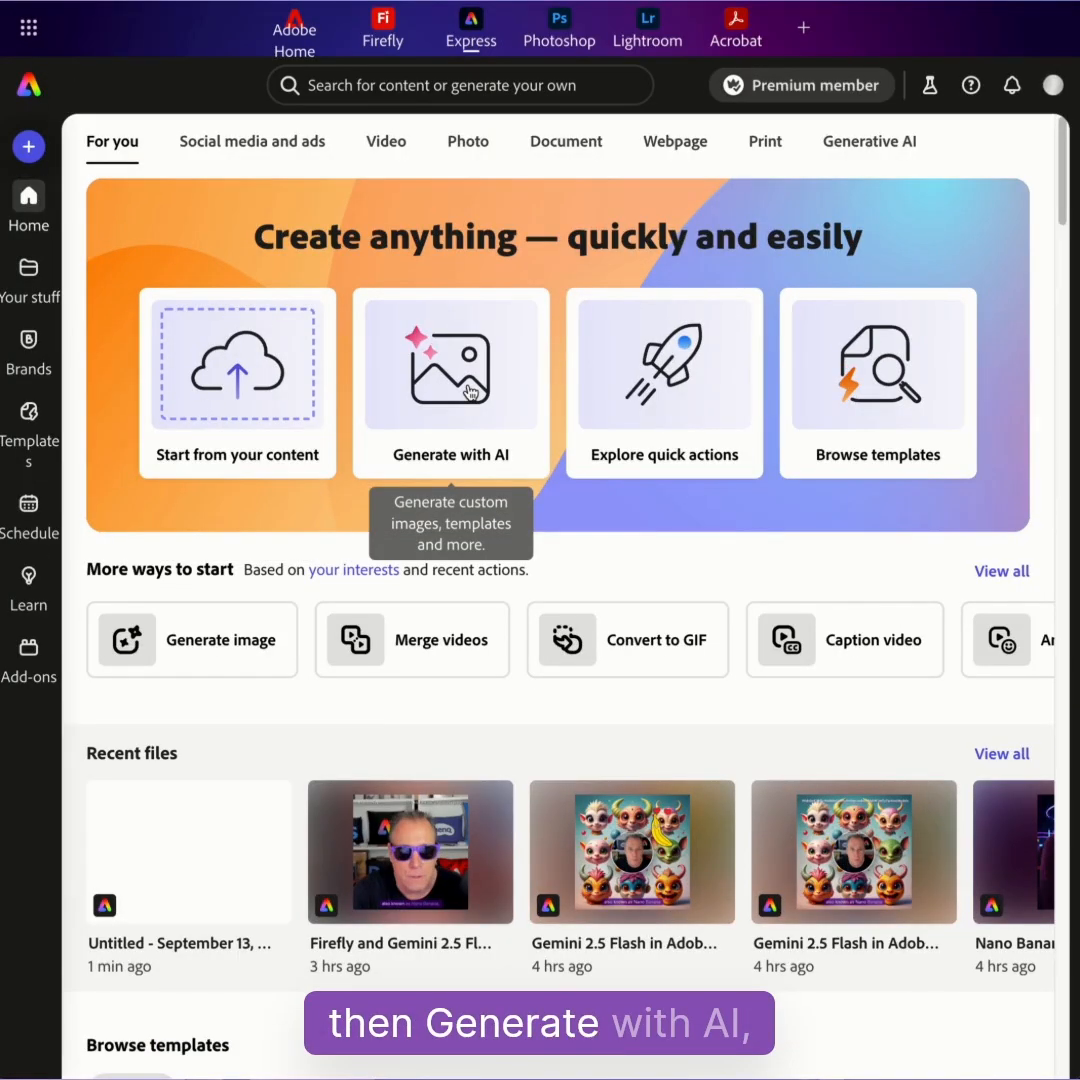
{"action": "left_click", "coordinate": [469, 392]}
{"action": "left_click", "coordinate": [404, 430]}
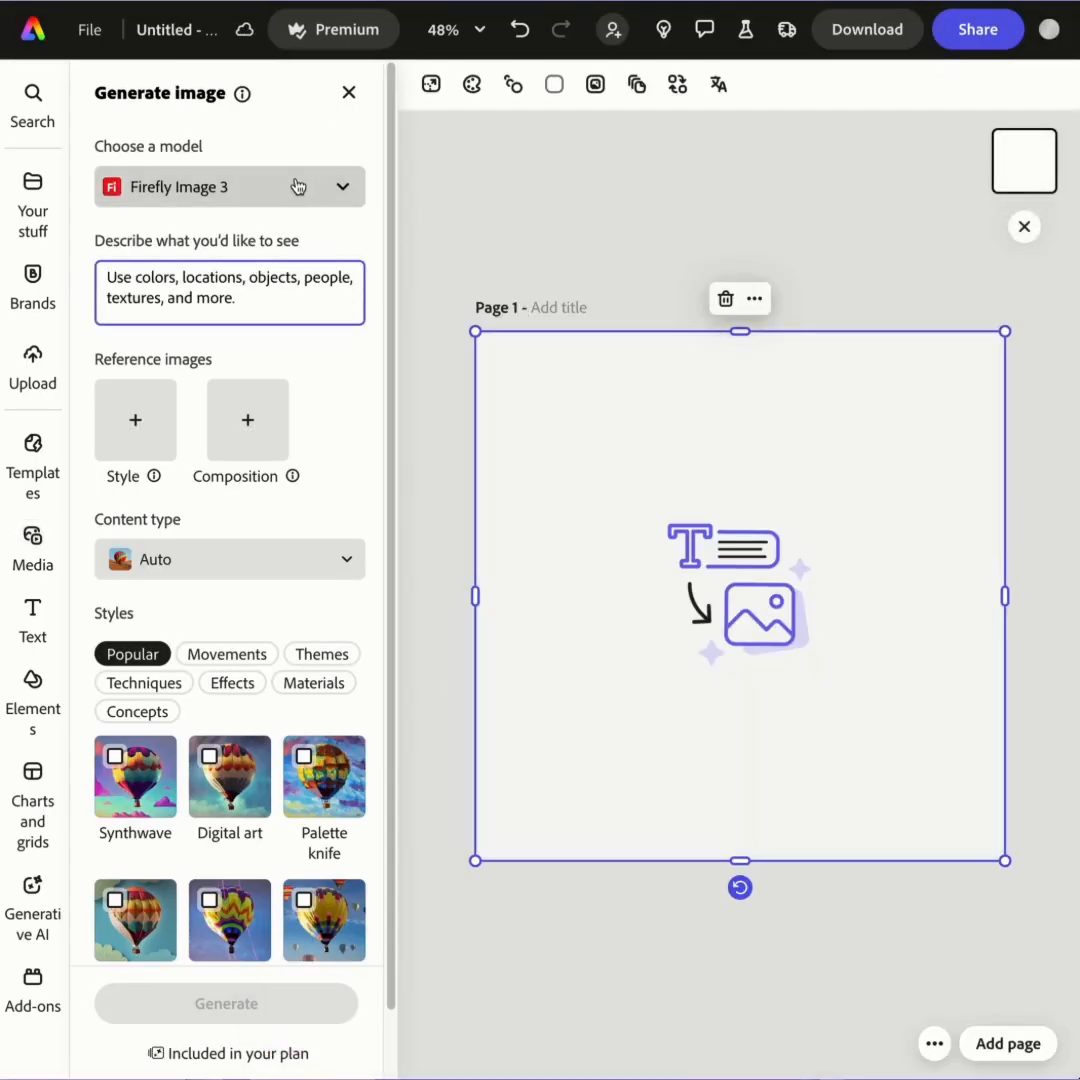
Generate an image from the same double-exposure portrait prompt with the Gemini 2.5 Flash Image (Nano Banana) model
{"action": "left_click", "coordinate": [292, 187]}
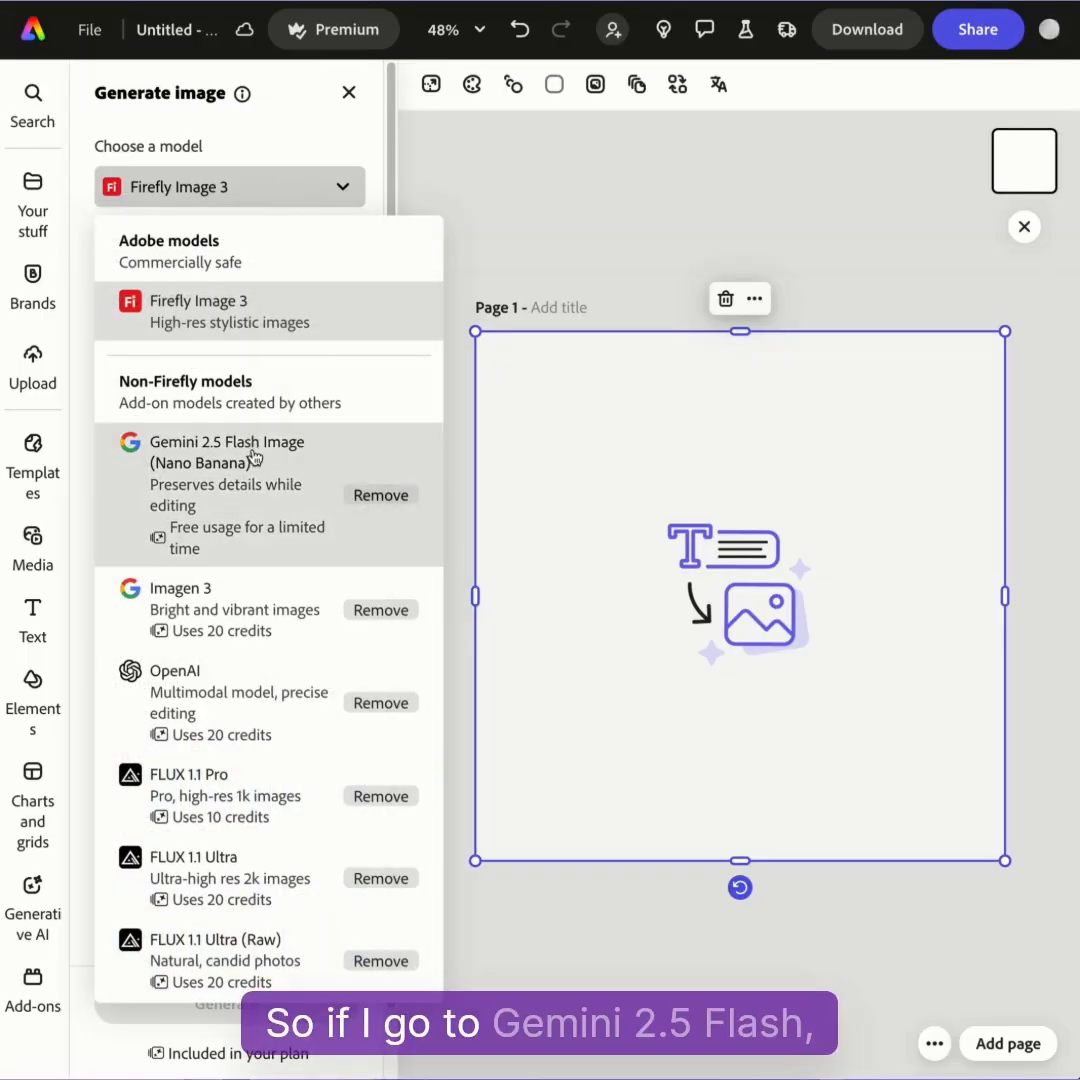
{"action": "left_click", "coordinate": [248, 450]}
{"action": "left_click", "coordinate": [216, 289]}
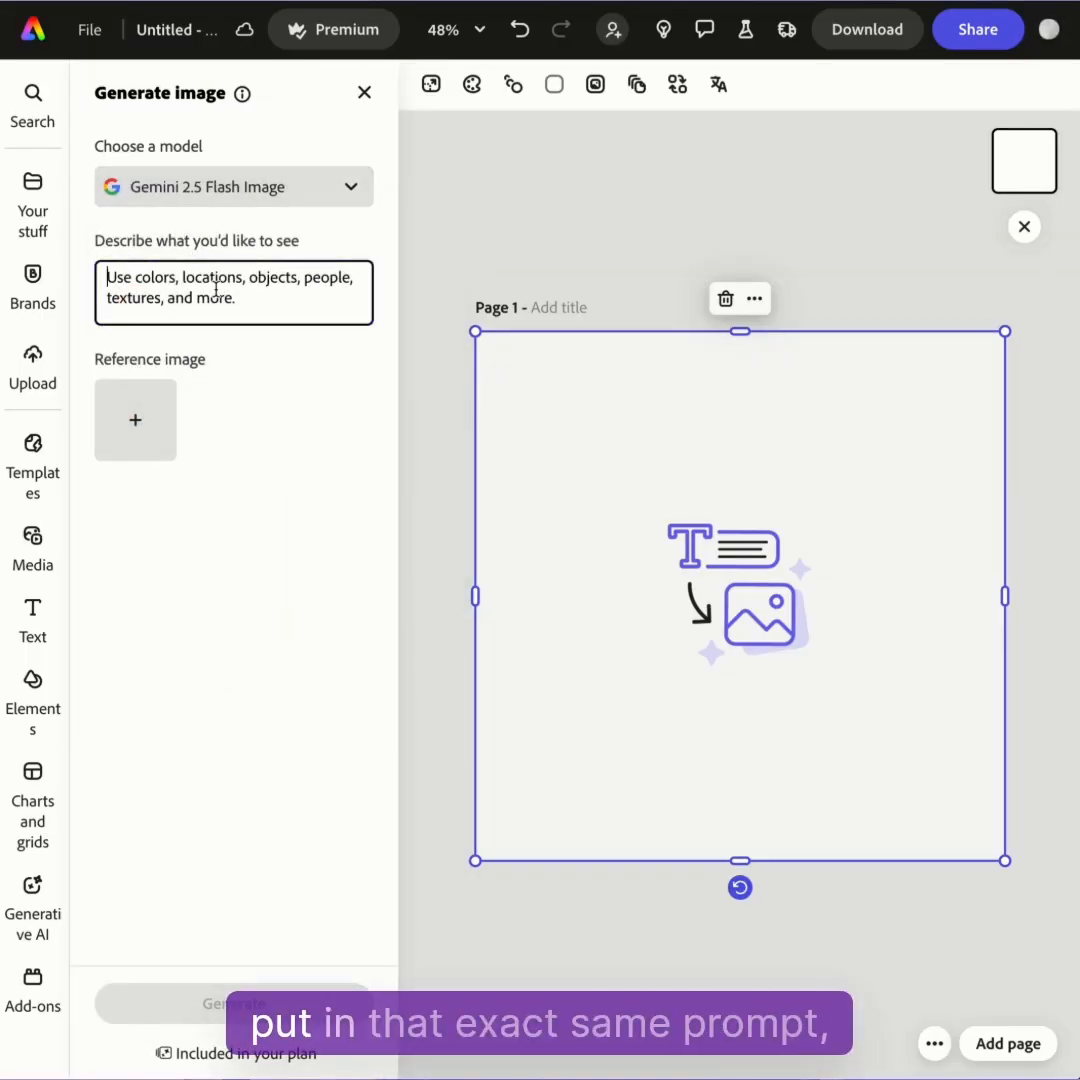
{"action": "key", "text": "ctrl+v"}
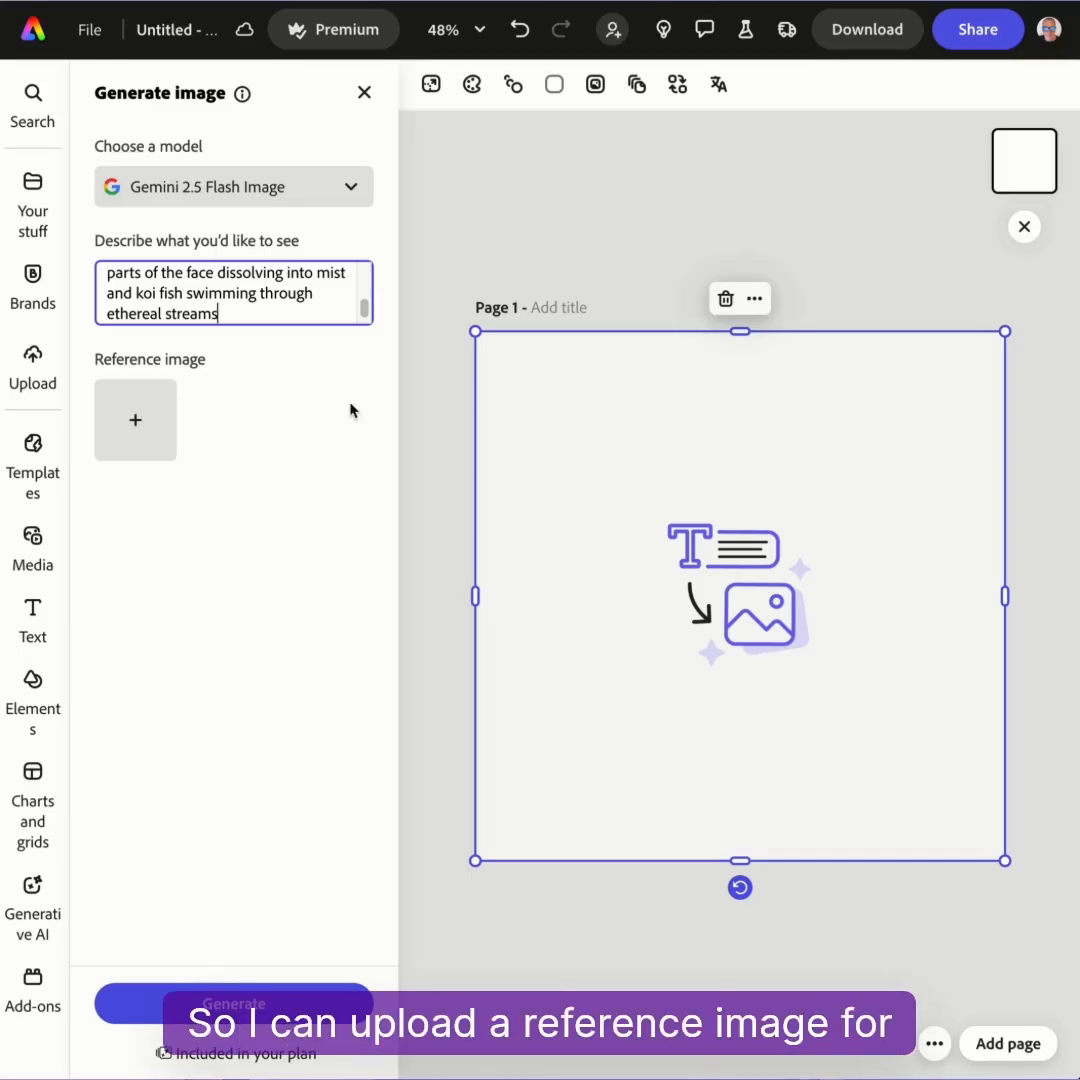
{"action": "left_click", "coordinate": [242, 1019]}
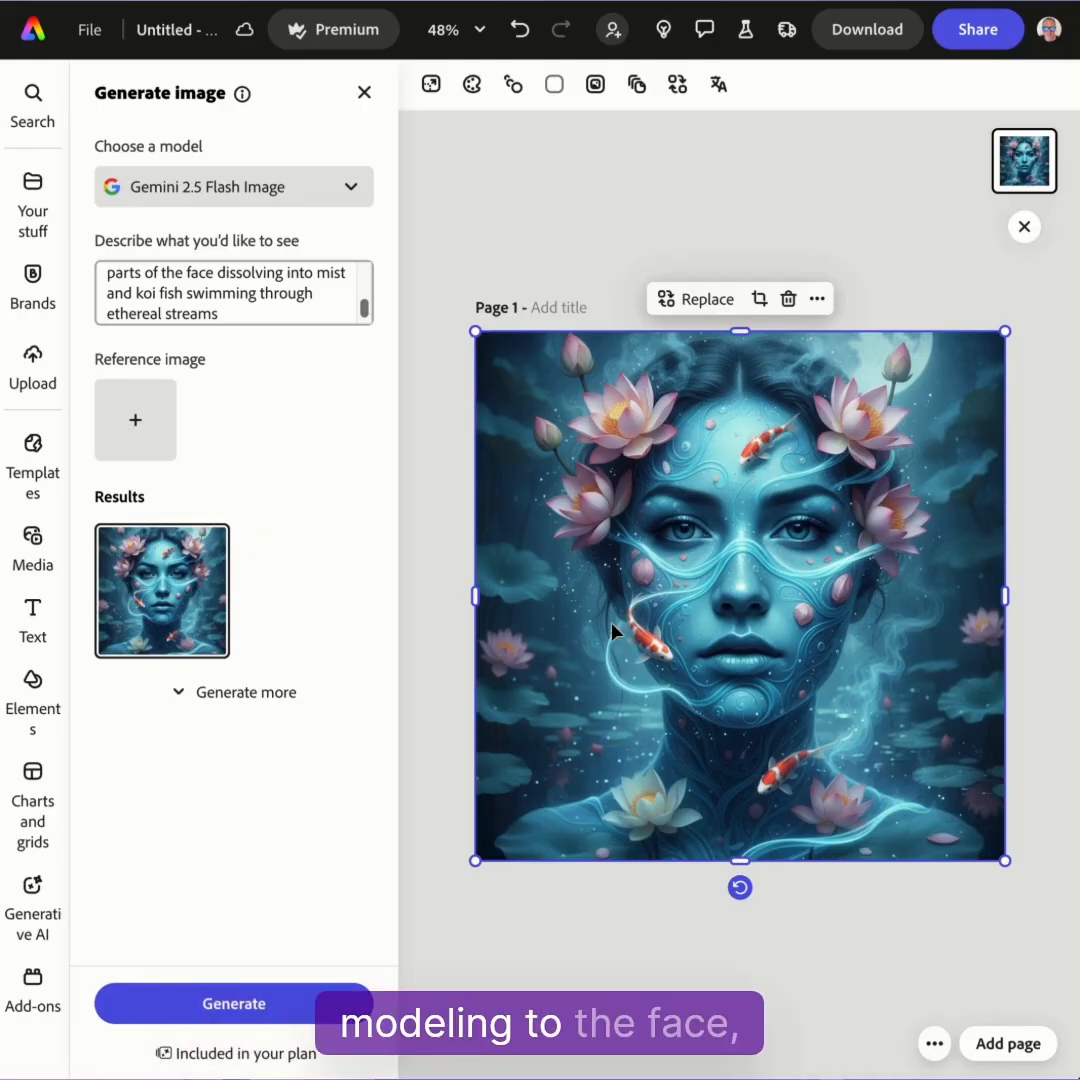
Try to rename the project as Double Exposure
{"action": "left_click", "coordinate": [186, 36]}
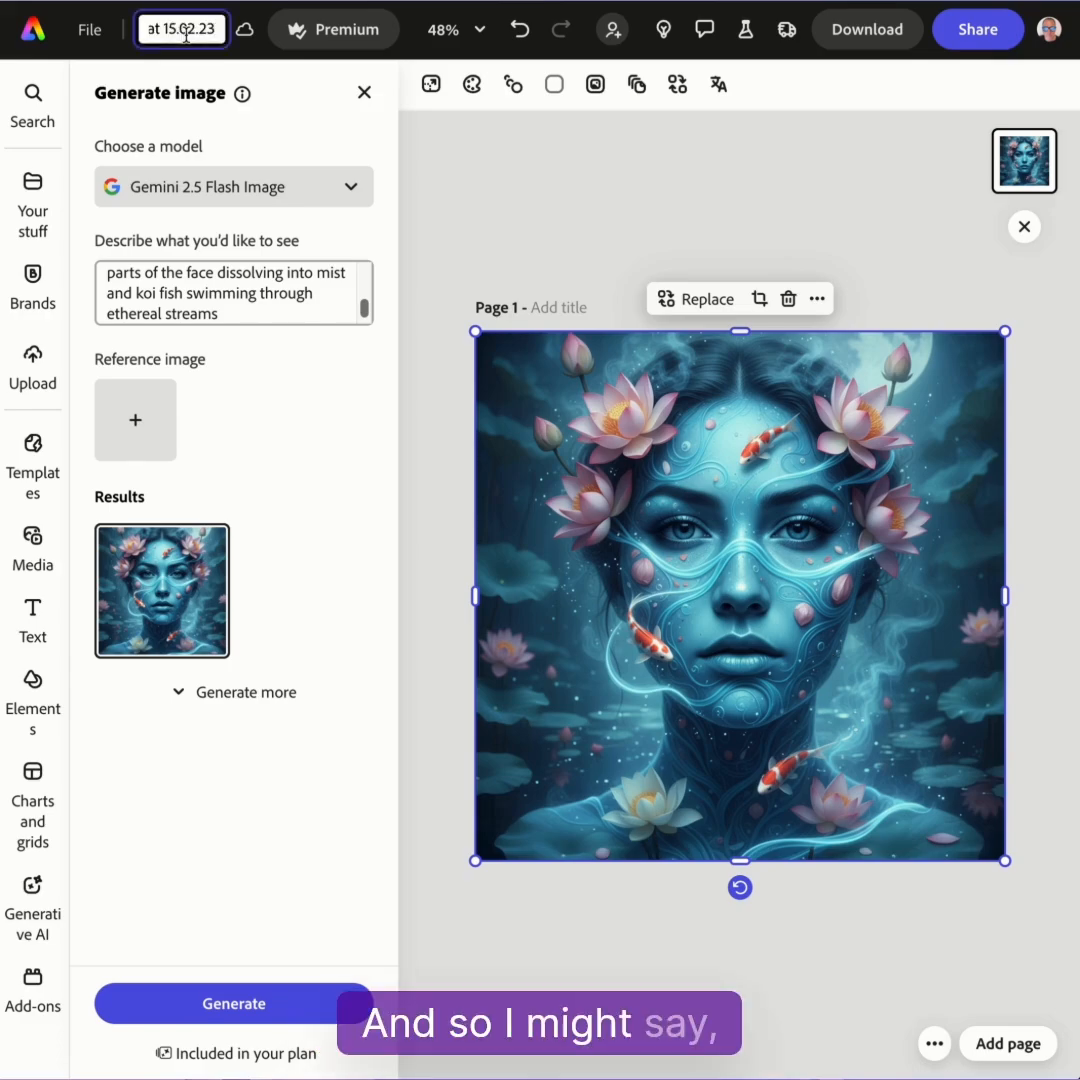
{"action": "key", "text": "ctrl+a"}
{"action": "type", "text": "Double Exp"}
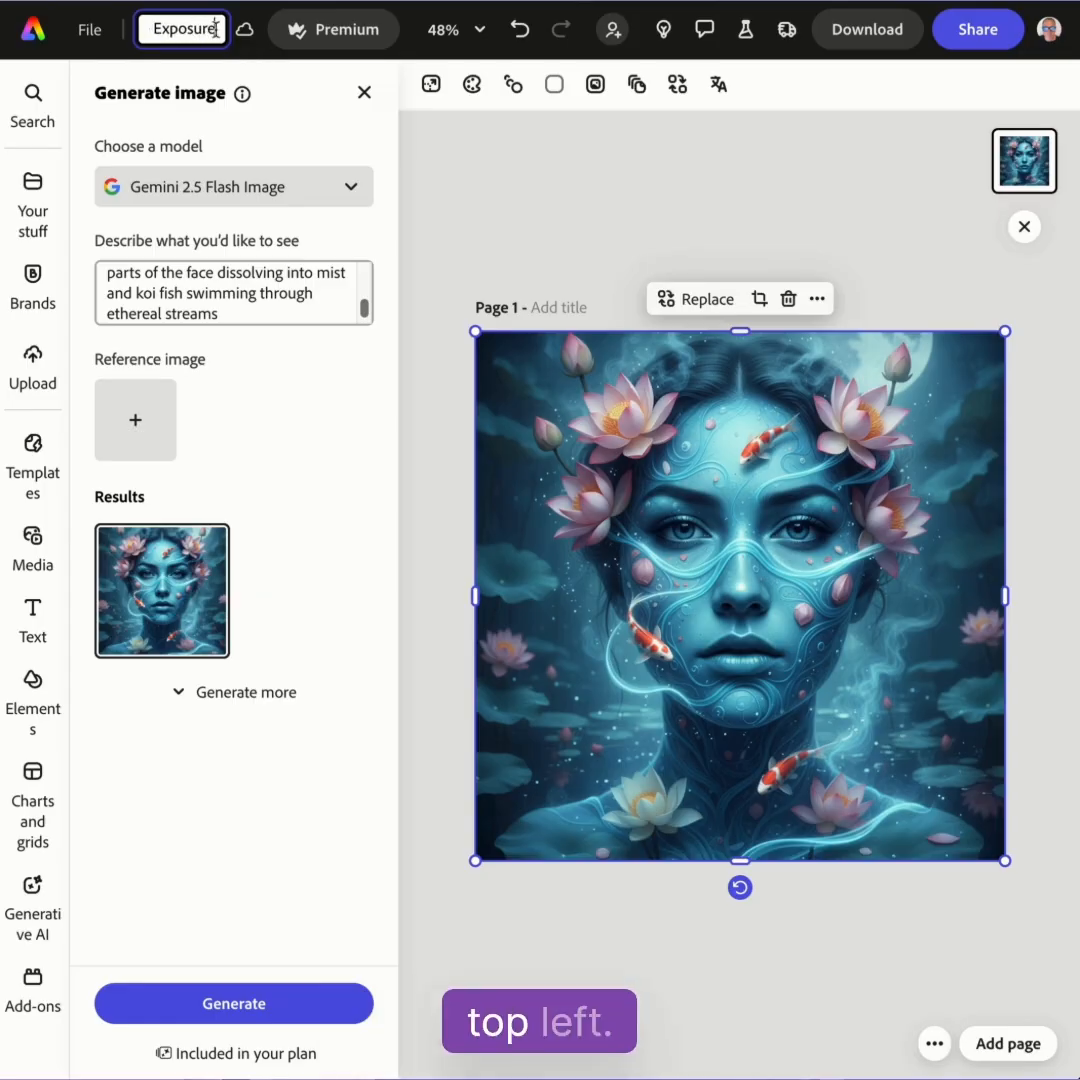
Download the image as PDF Print with the RGB (let printer manage color) color mode
{"action": "left_click", "coordinate": [863, 30]}
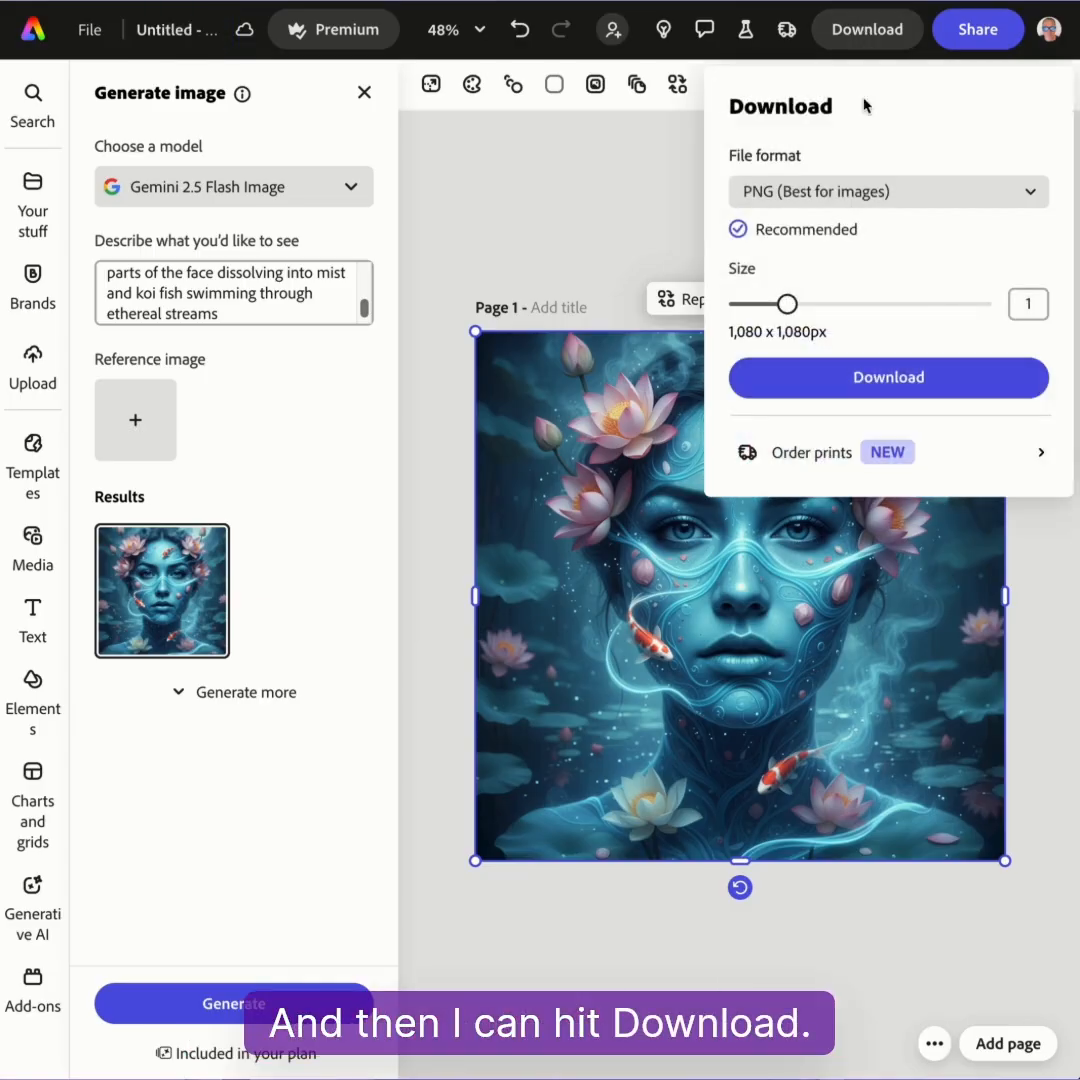
{"action": "left_click", "coordinate": [862, 199]}
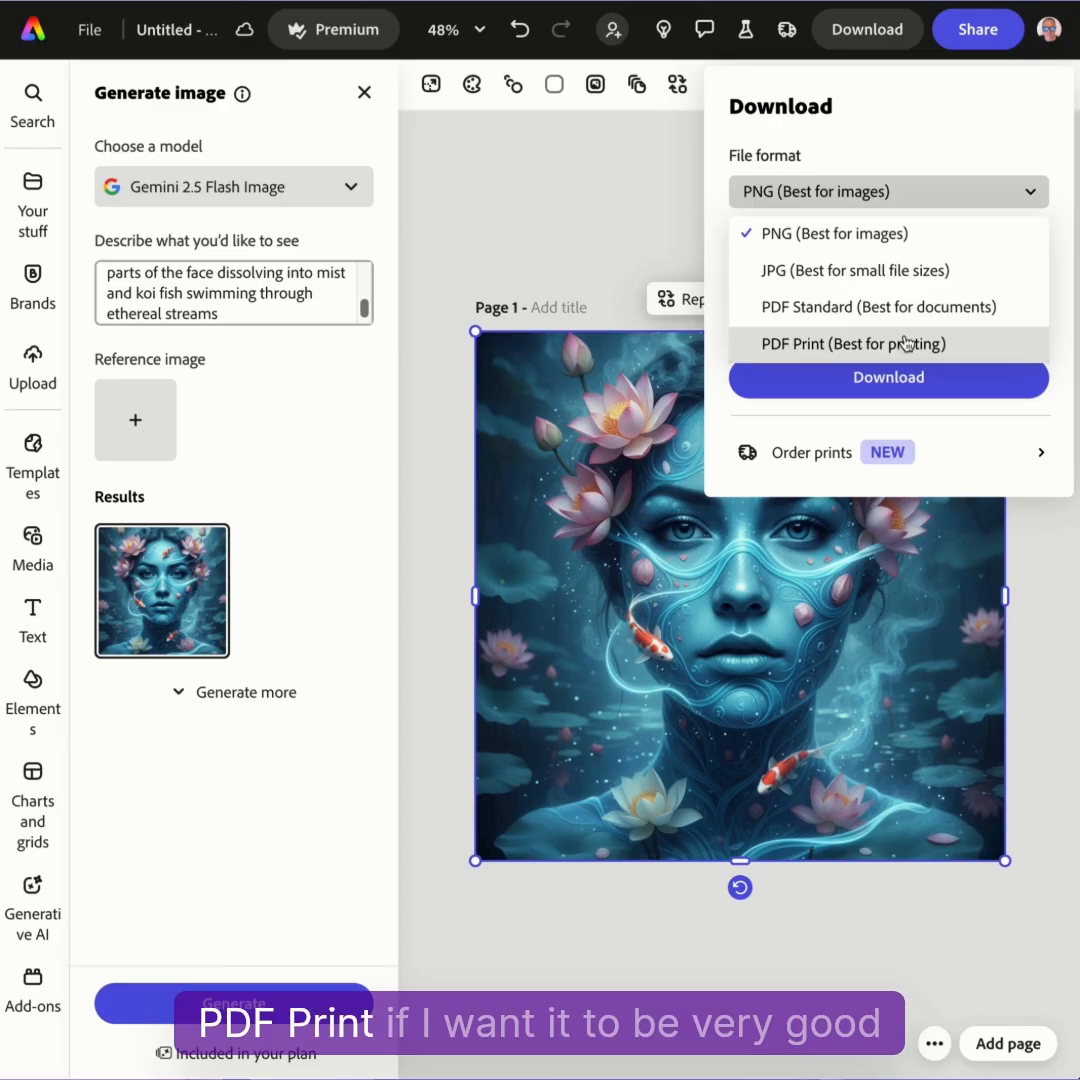
{"action": "left_click", "coordinate": [903, 345]}
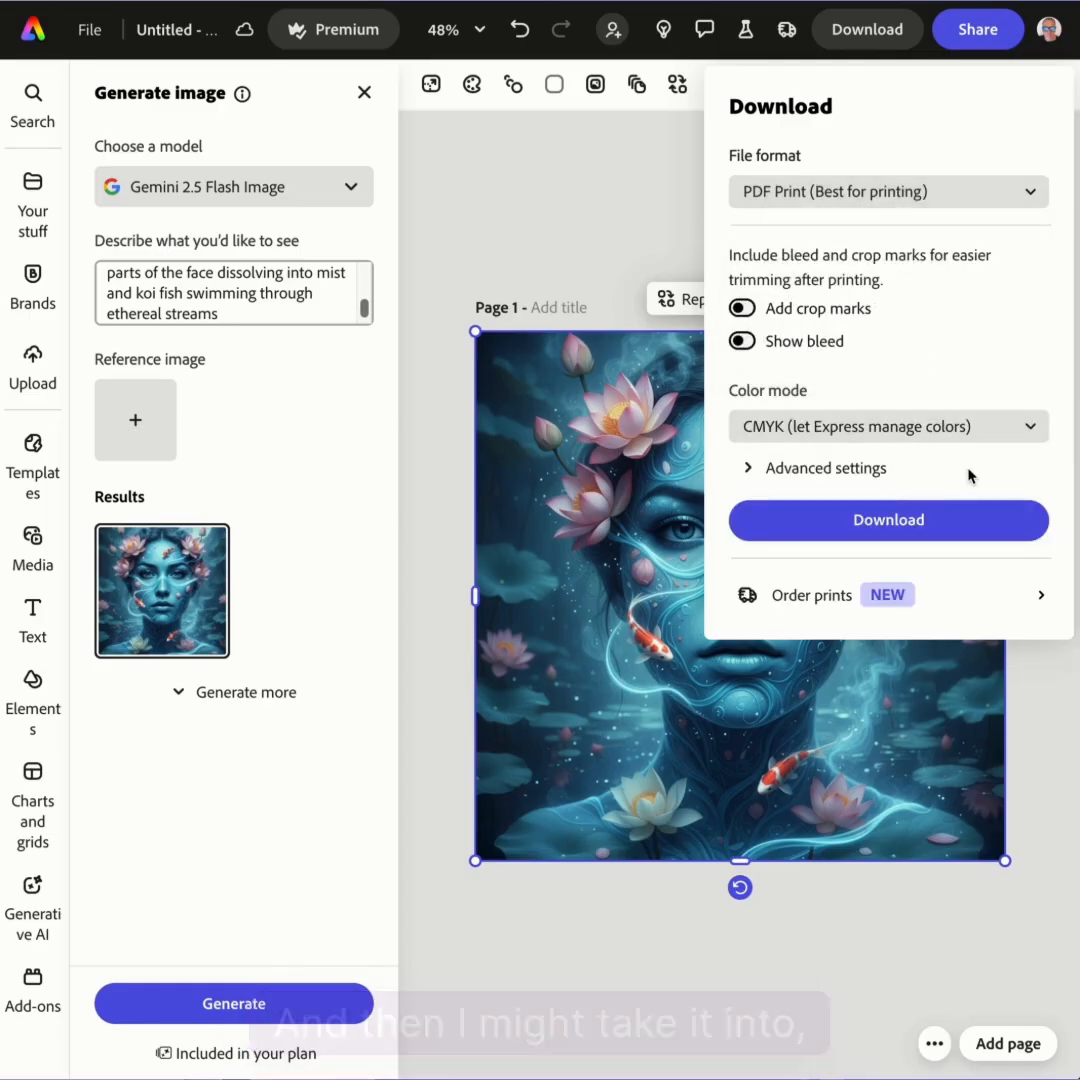
{"action": "left_click", "coordinate": [911, 427]}
{"action": "left_click", "coordinate": [832, 476]}
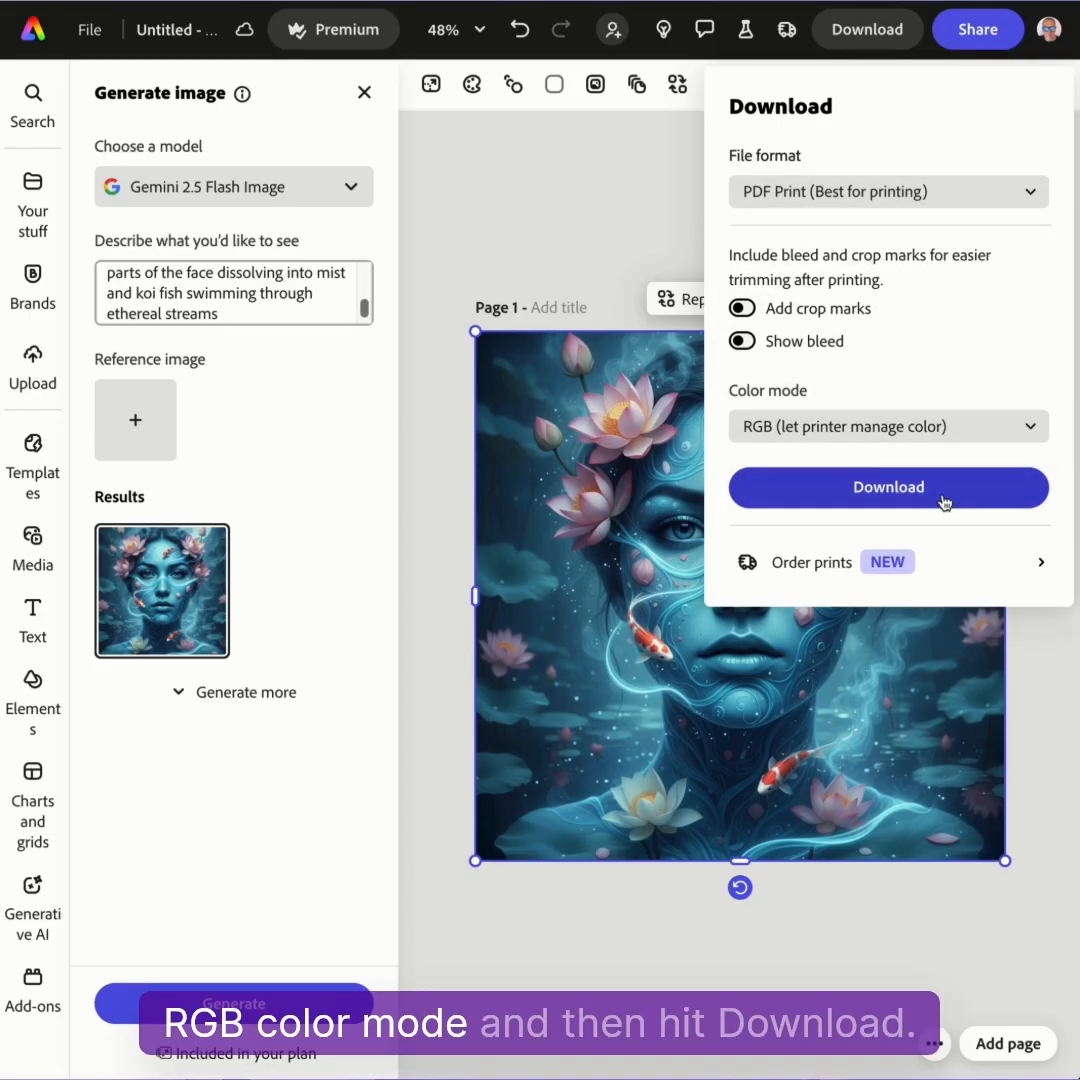
{"action": "left_click", "coordinate": [945, 504]}
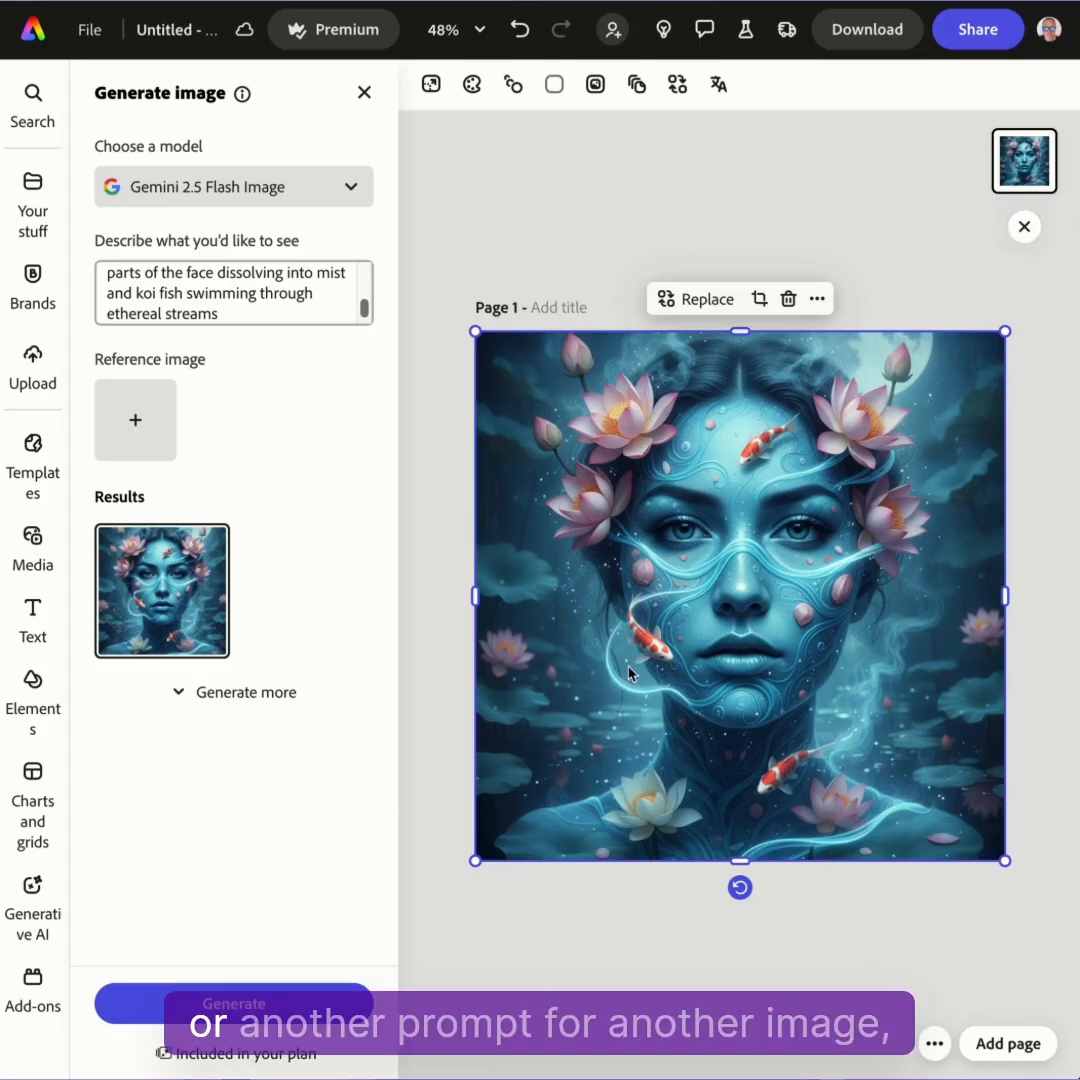
Replace the prompt with one for an iridescent glass figure sitting in a field of floating origami cranes, and generate the image
{"action": "left_click_drag", "start_coordinate": [252, 316], "coordinate": [92, 262]}
{"action": "key", "text": "BackSpace"}
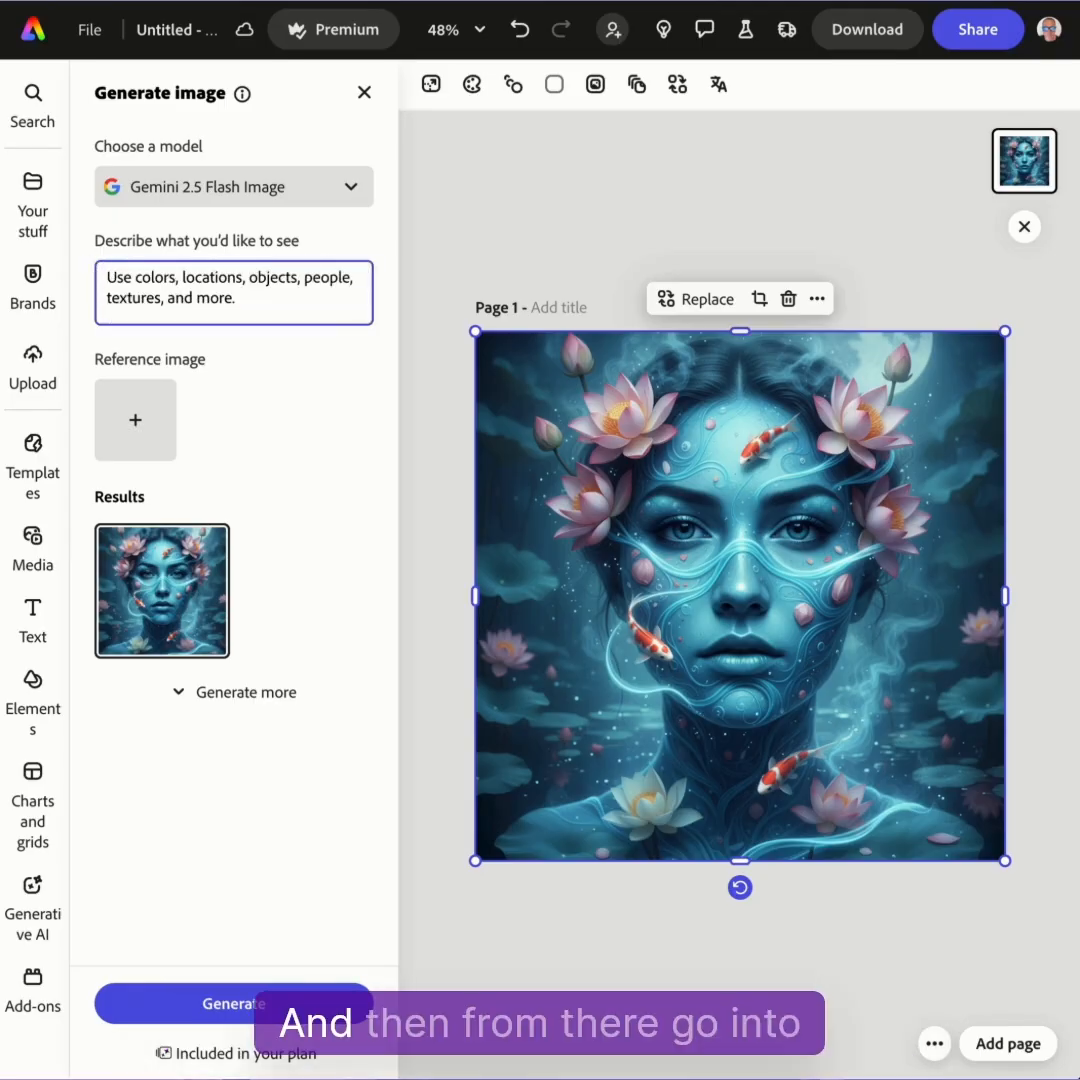
{"action": "key", "text": "ctrl+v"}
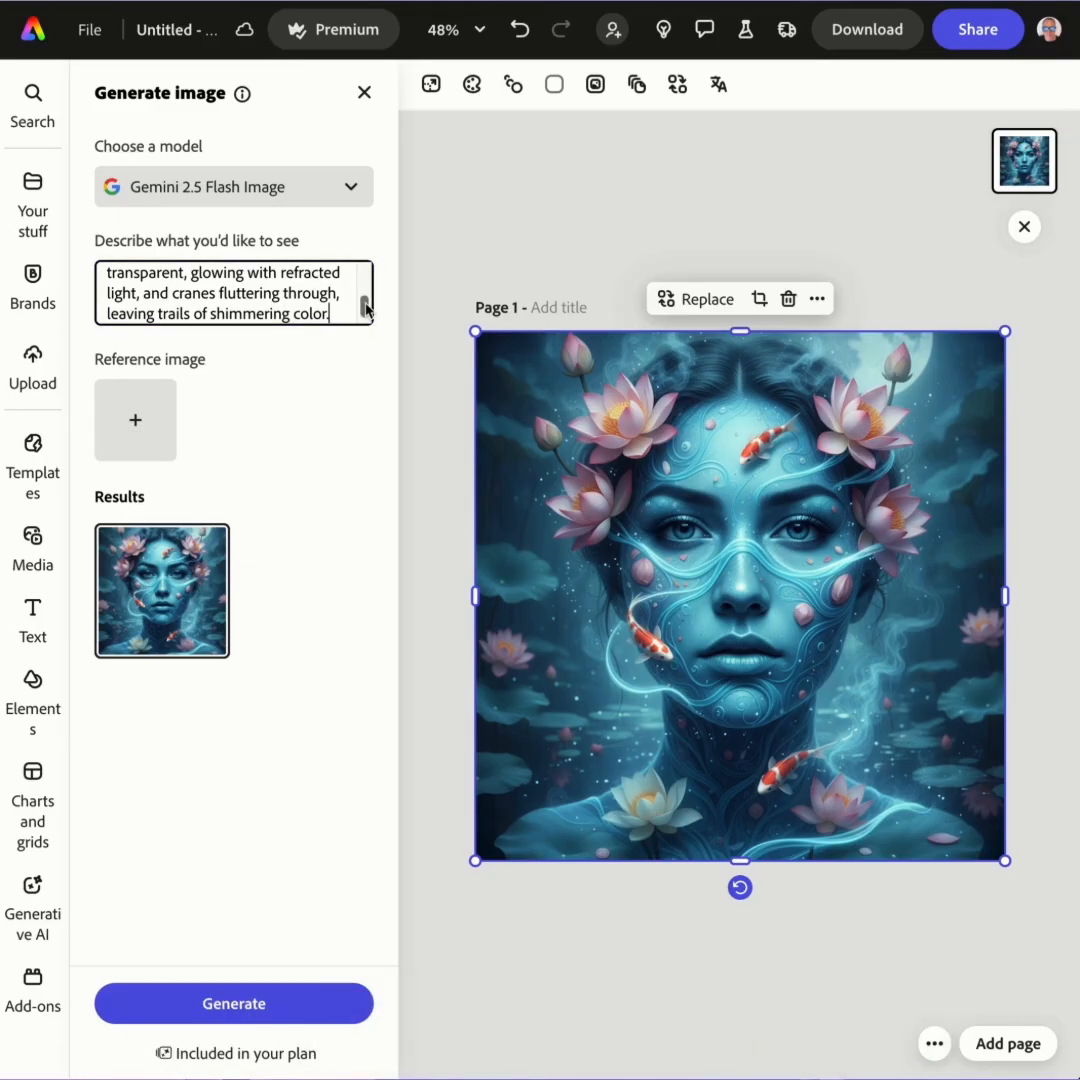
{"action": "scroll", "coordinate": [362, 313], "scroll_direction": "up", "scroll_amount": 3}
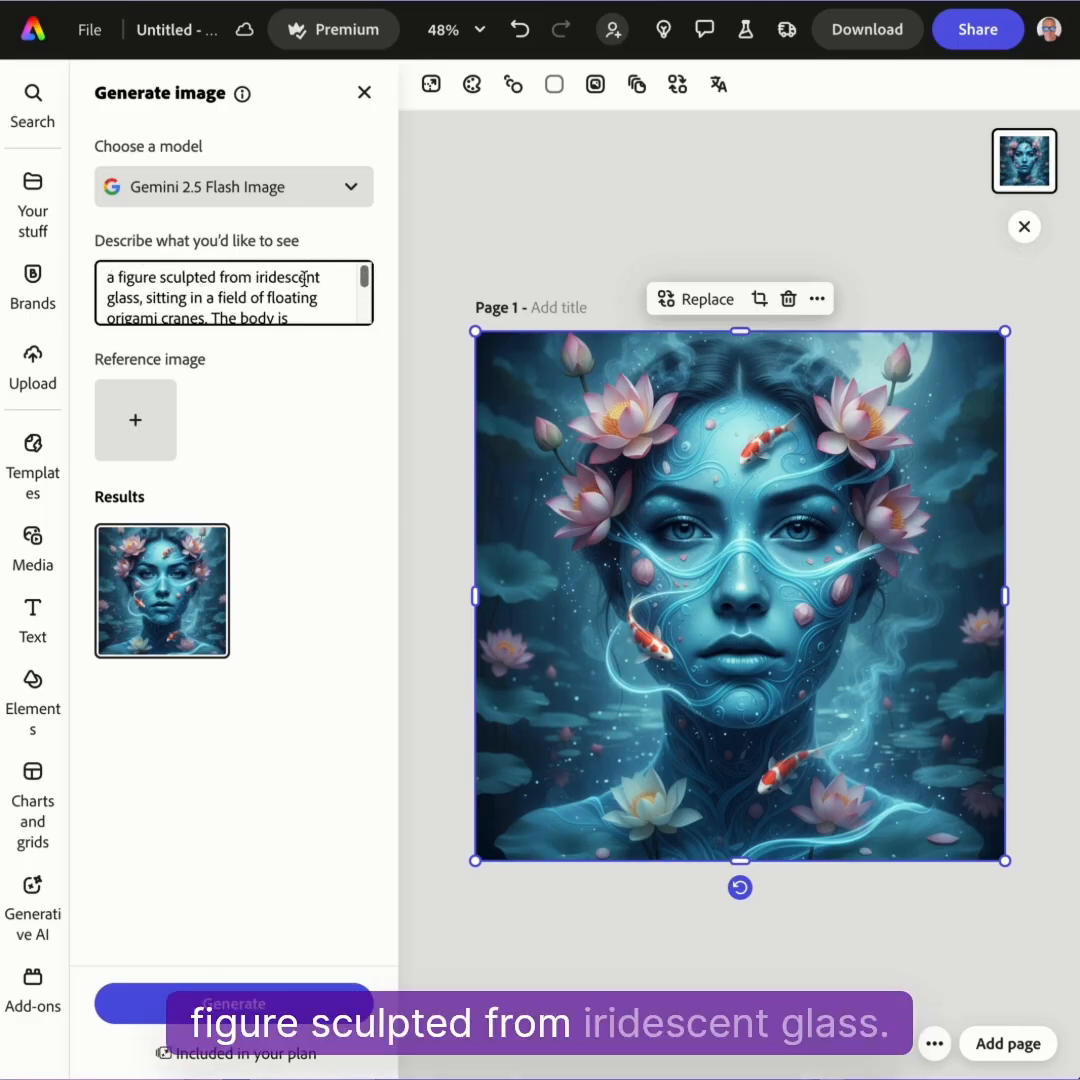
{"action": "left_click", "coordinate": [234, 1003]}
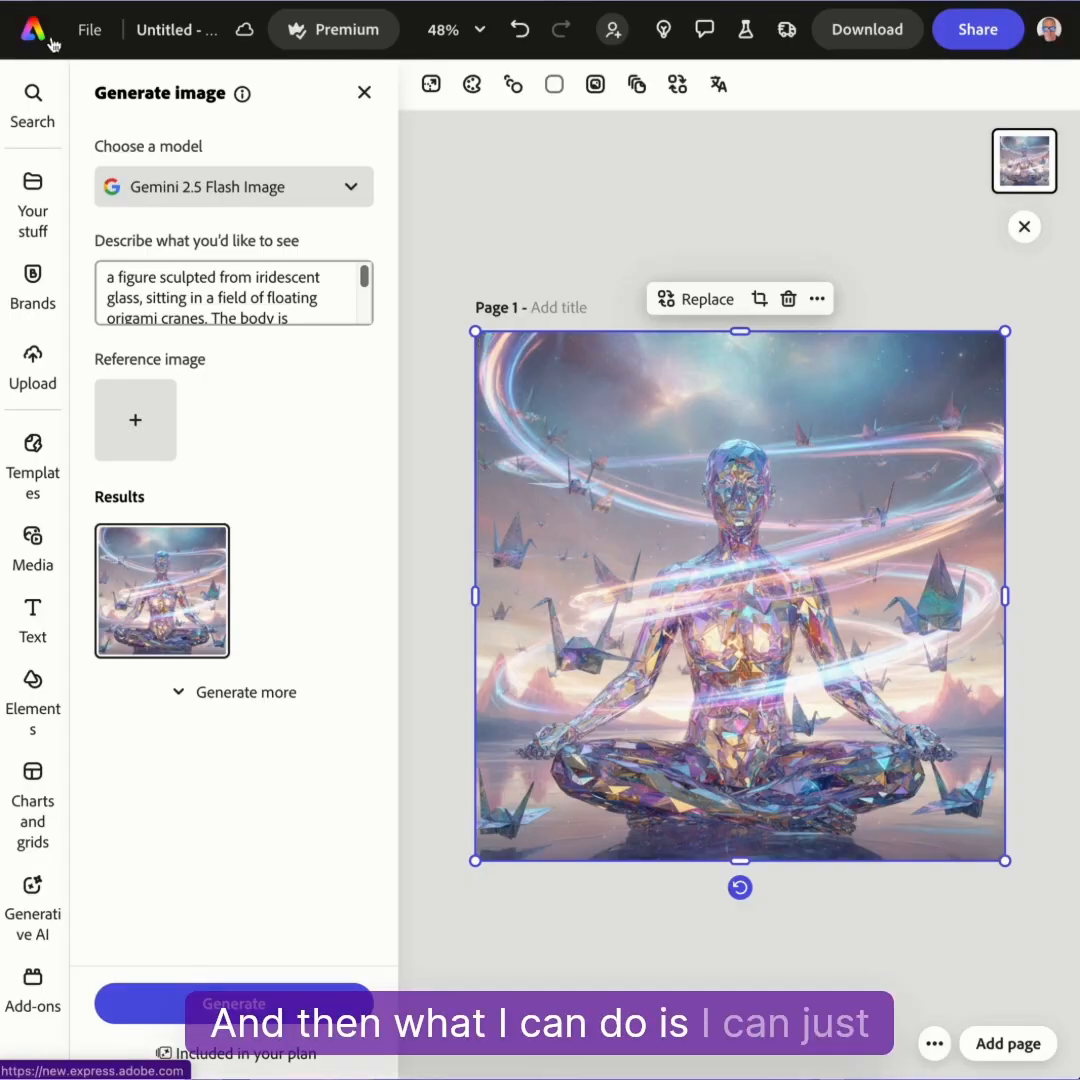
Rename the project as "iridescent glass", using the wording from the image prompt
{"action": "left_click_drag", "start_coordinate": [254, 279], "coordinate": [135, 297]}
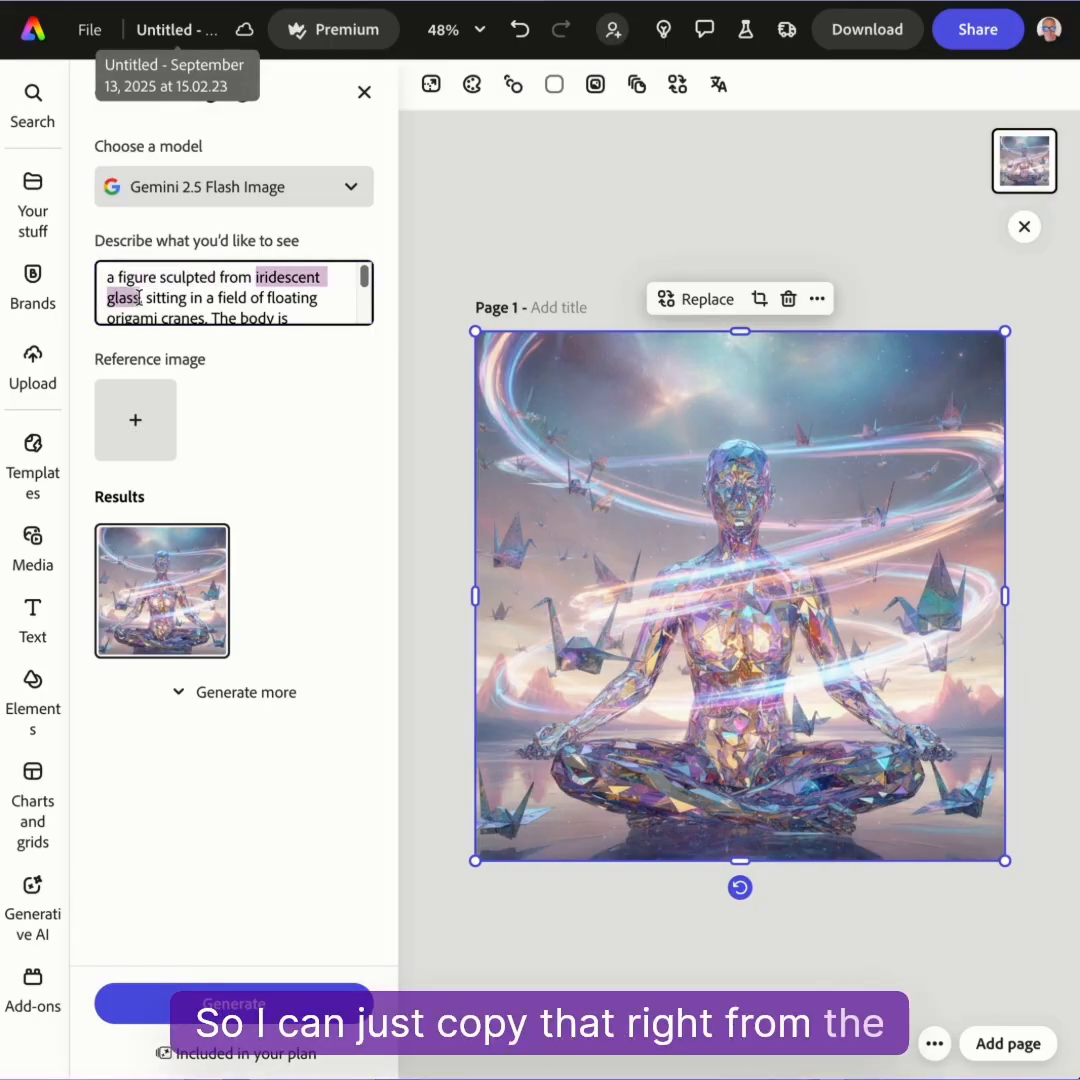
{"action": "left_click", "coordinate": [167, 30]}
{"action": "key", "text": "ctrl+a"}
{"action": "type", "text": "iridescent glass"}
Return to the home page and start a new AI image generation project
{"action": "left_click", "coordinate": [29, 30]}
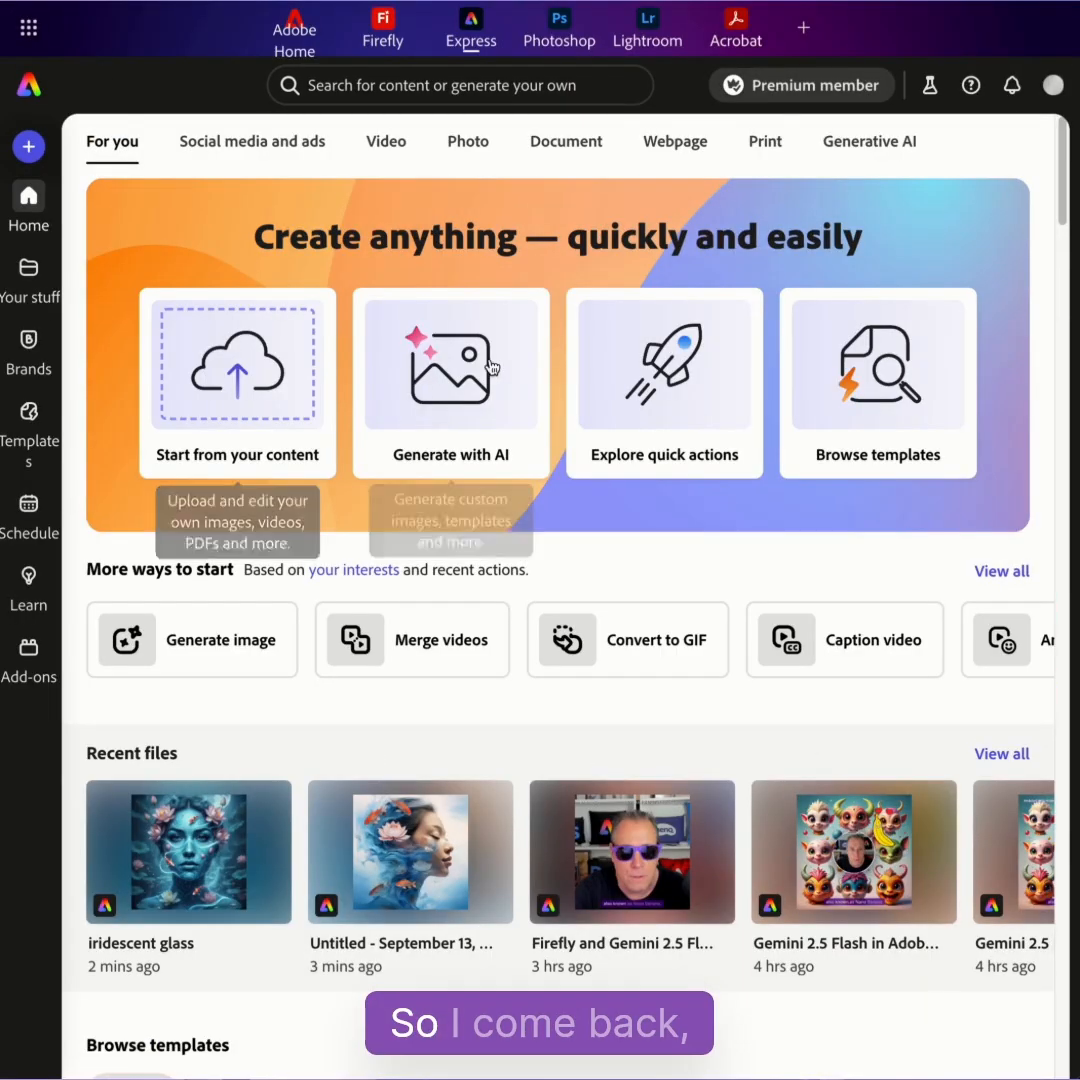
{"action": "left_click", "coordinate": [450, 412]}
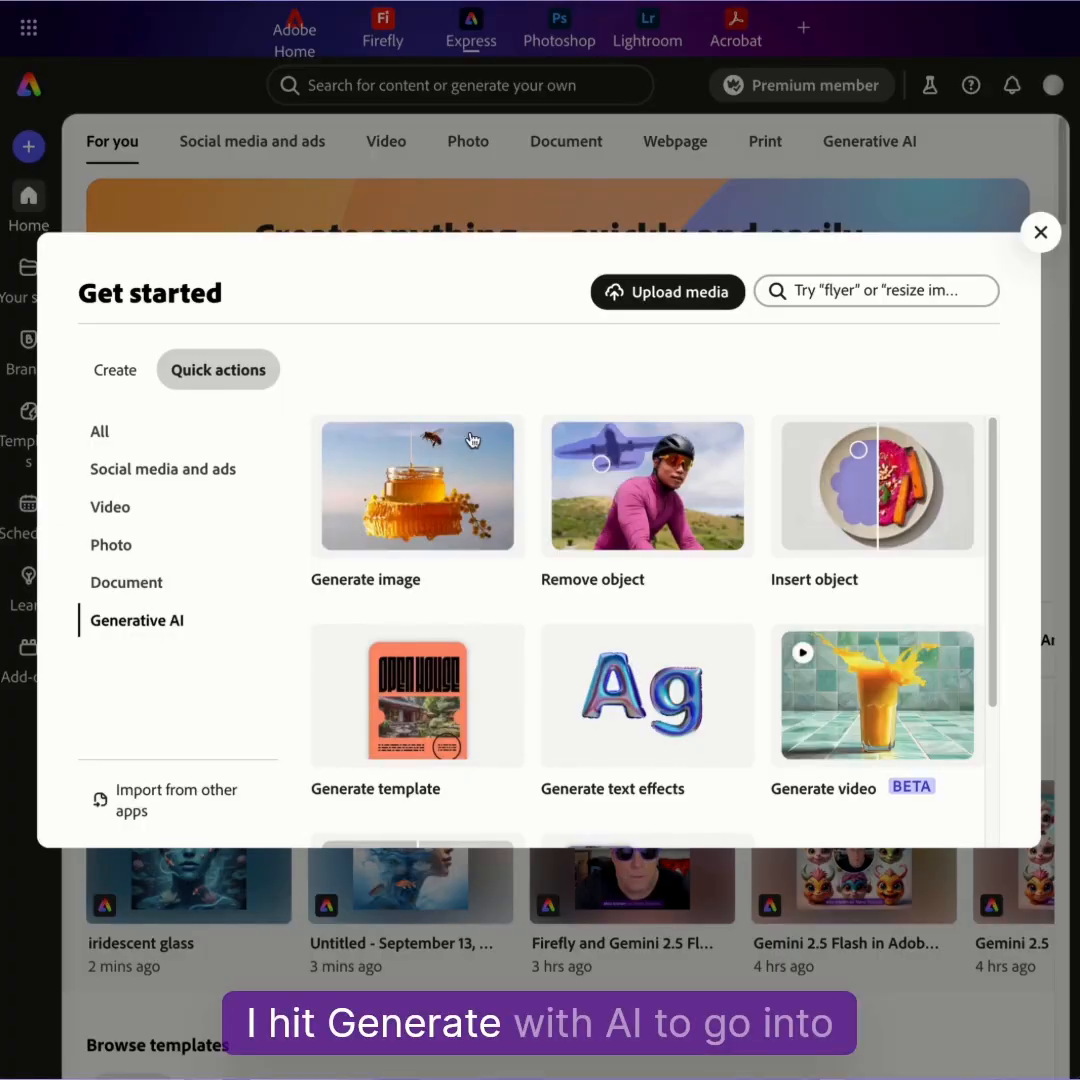
{"action": "left_click", "coordinate": [420, 495]}
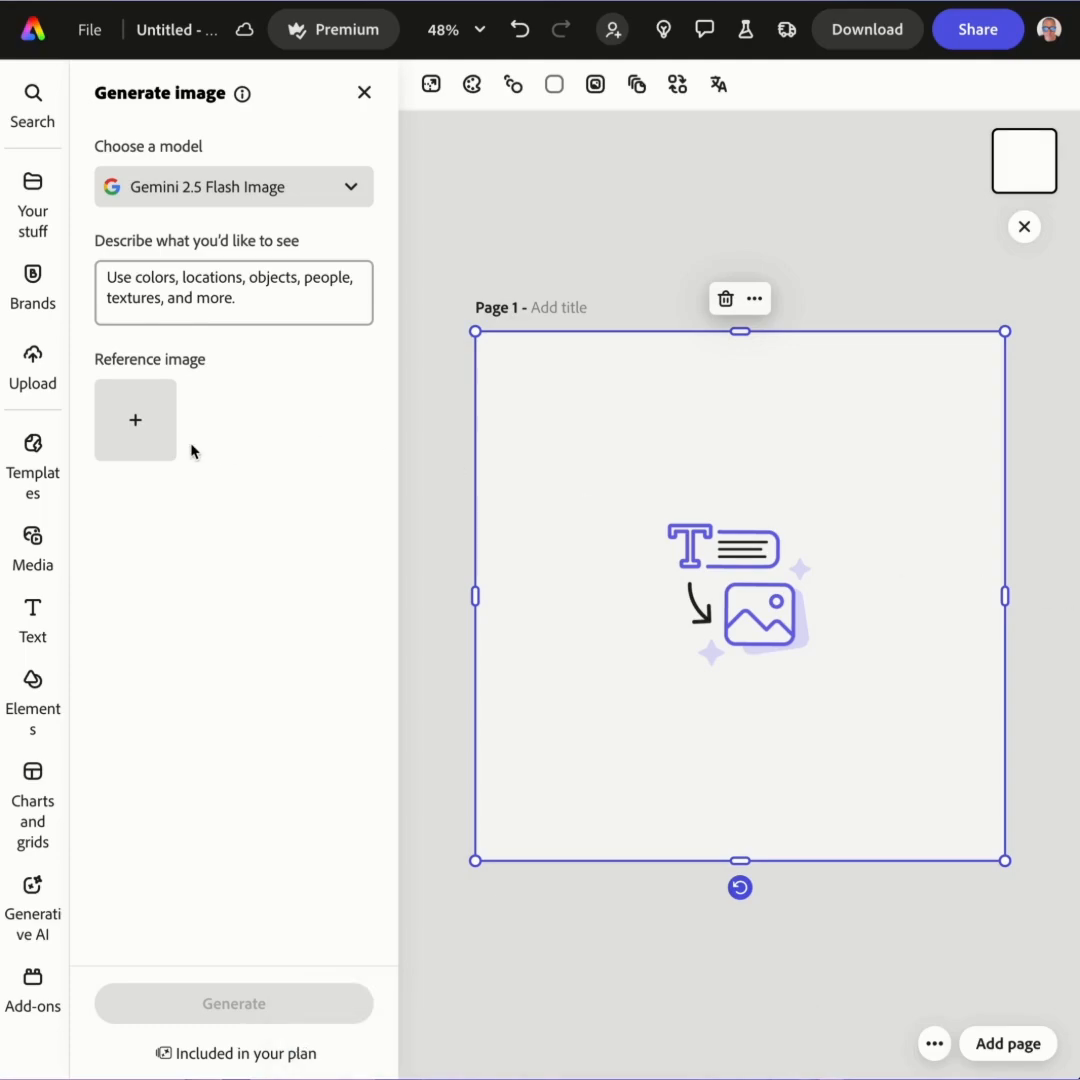
Add the 962×998 photo of the man on the phone from the TODAY - LIVE folder as the reference image
{"action": "left_click", "coordinate": [138, 420]}
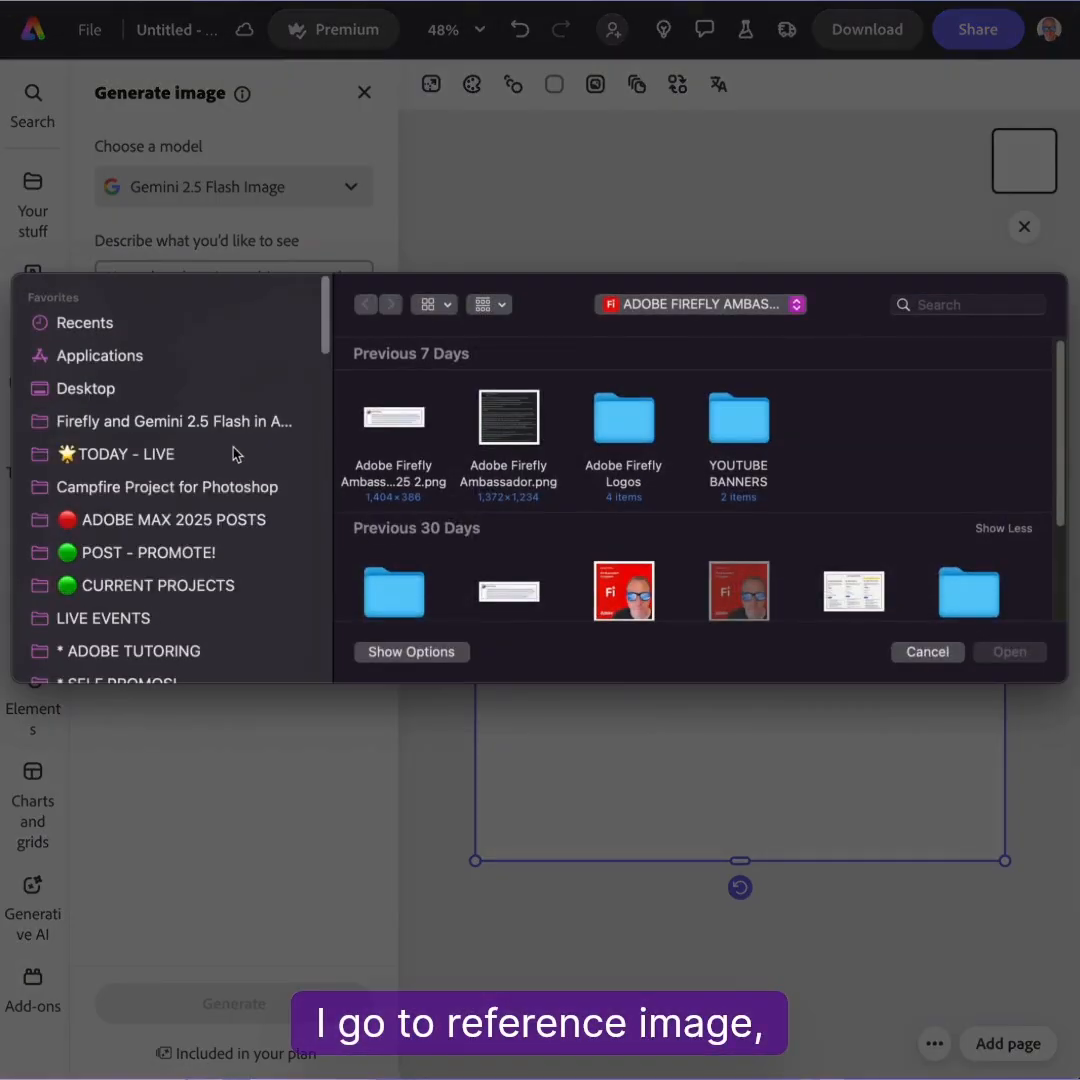
{"action": "left_click", "coordinate": [108, 454]}
{"action": "left_click", "coordinate": [510, 418]}
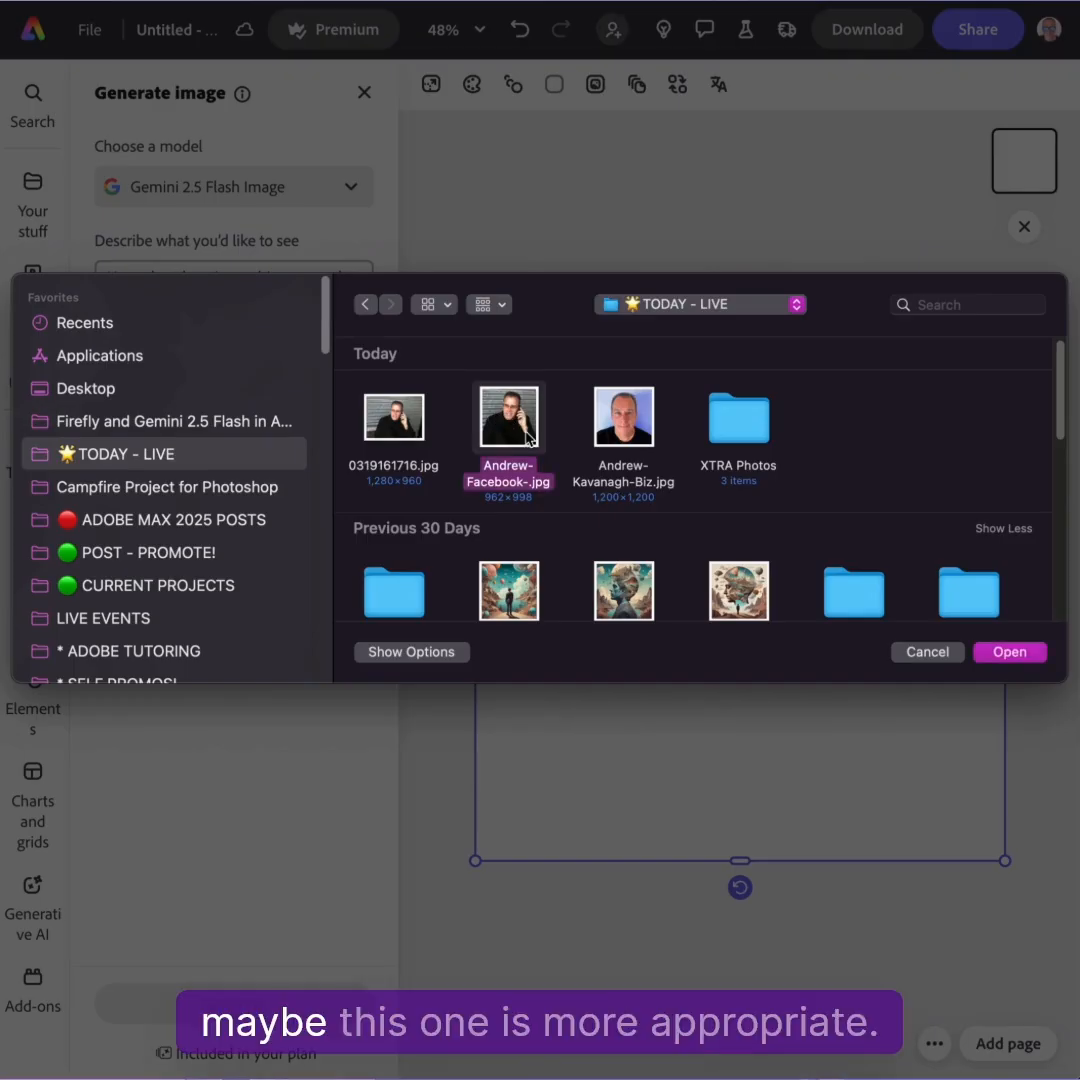
{"action": "left_click", "coordinate": [1012, 655]}
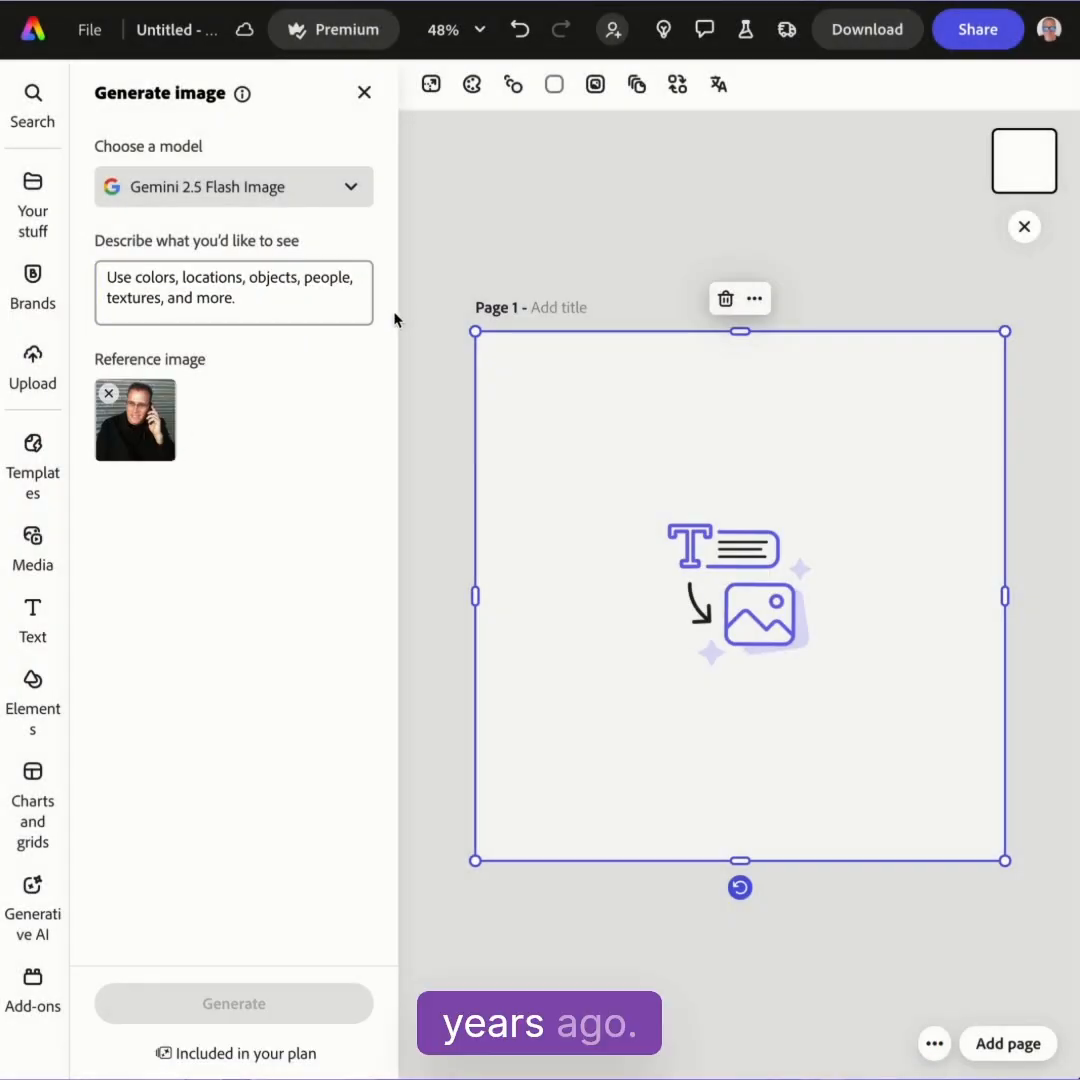
Generate an image with the prompt "Image in the style of a 1970s psychological thriller poster—grainy texture, bold typography, eerie lighting"
{"action": "left_click", "coordinate": [143, 278]}
{"action": "type", "text": "Image in the style of a 1970s psychological thriller poster—grainy texture, bold typography, eerie lighting"}
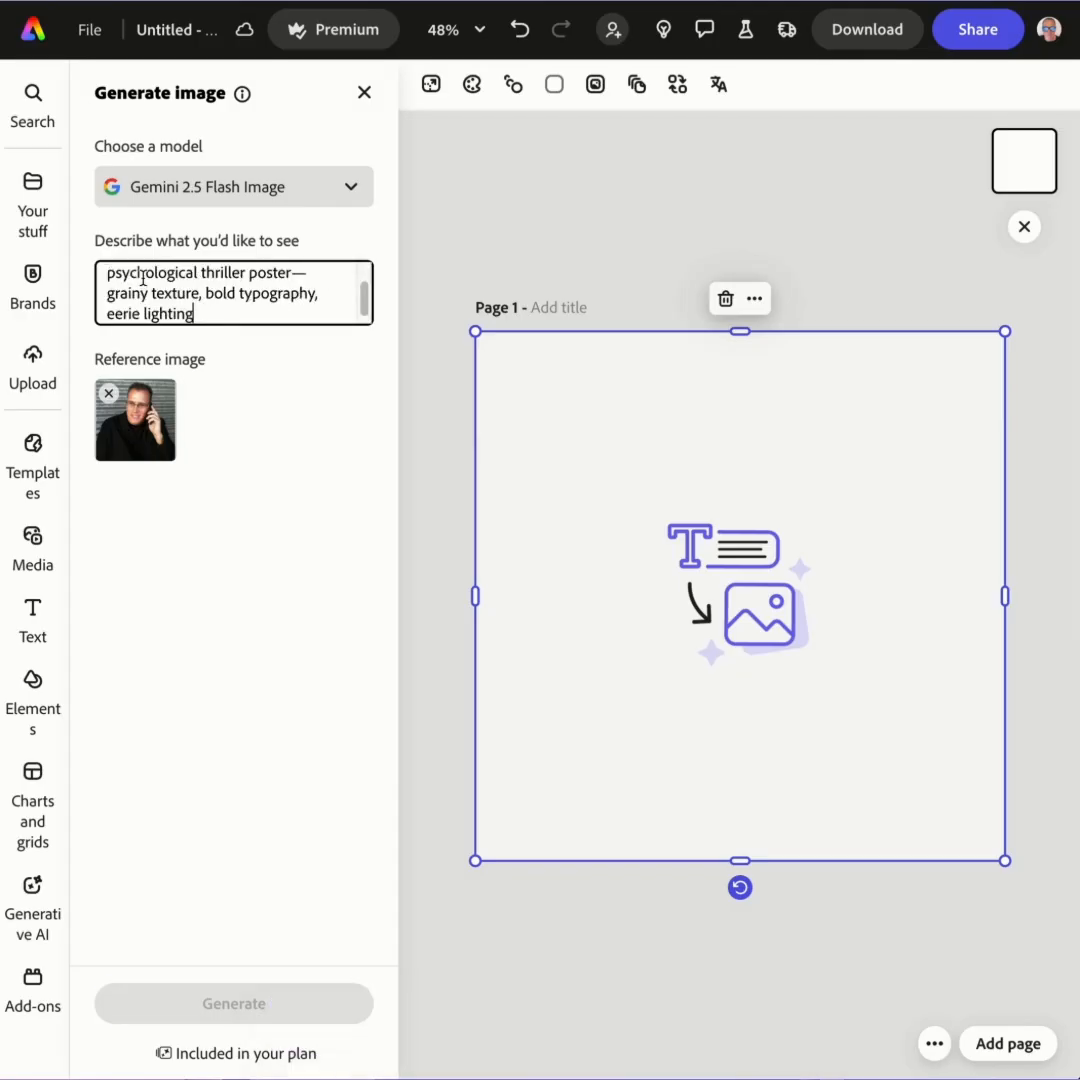
{"action": "scroll", "coordinate": [260, 295], "scroll_direction": "up", "scroll_amount": 2}
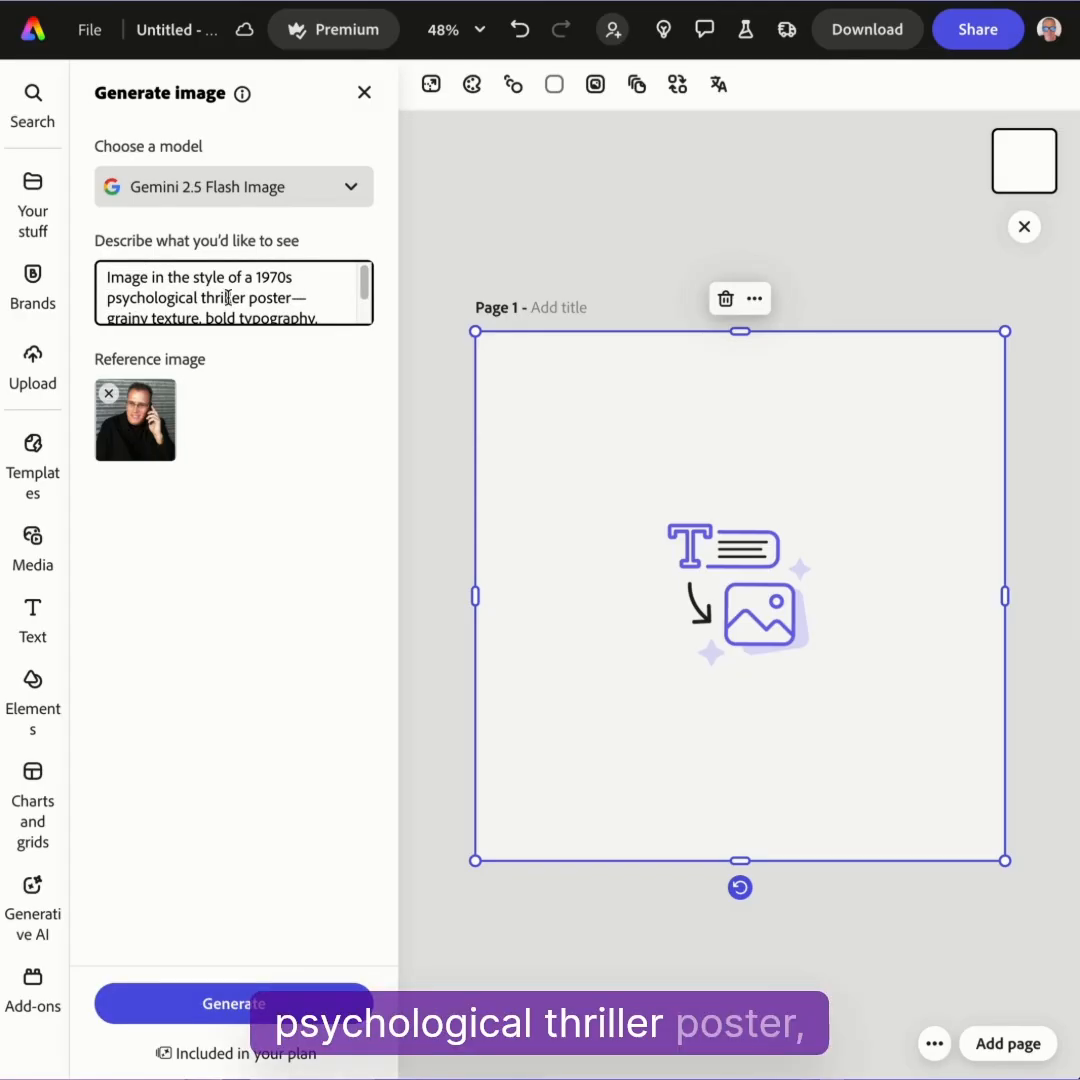
{"action": "left_click_drag", "start_coordinate": [364, 282], "coordinate": [364, 301]}
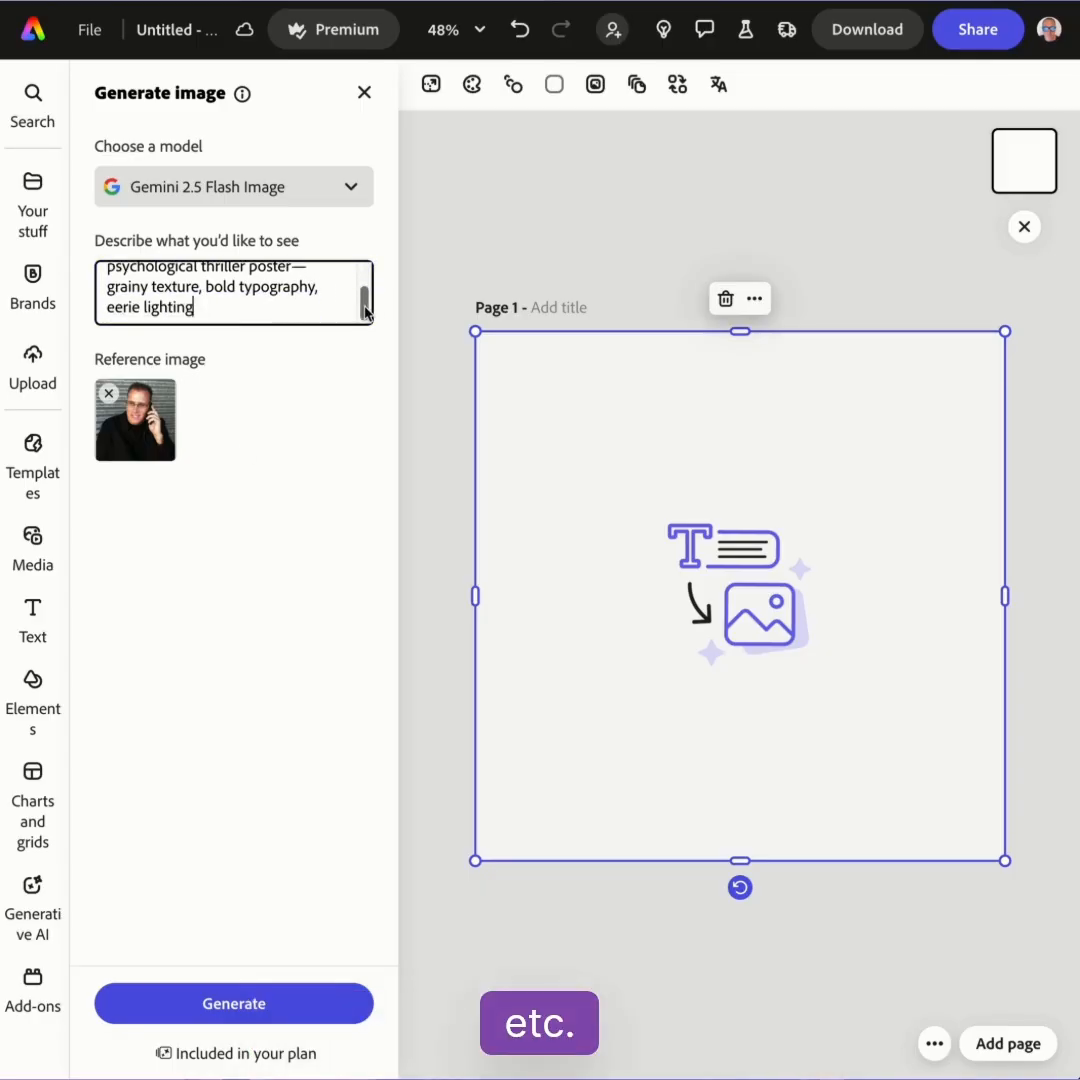
{"action": "left_click", "coordinate": [196, 1012]}
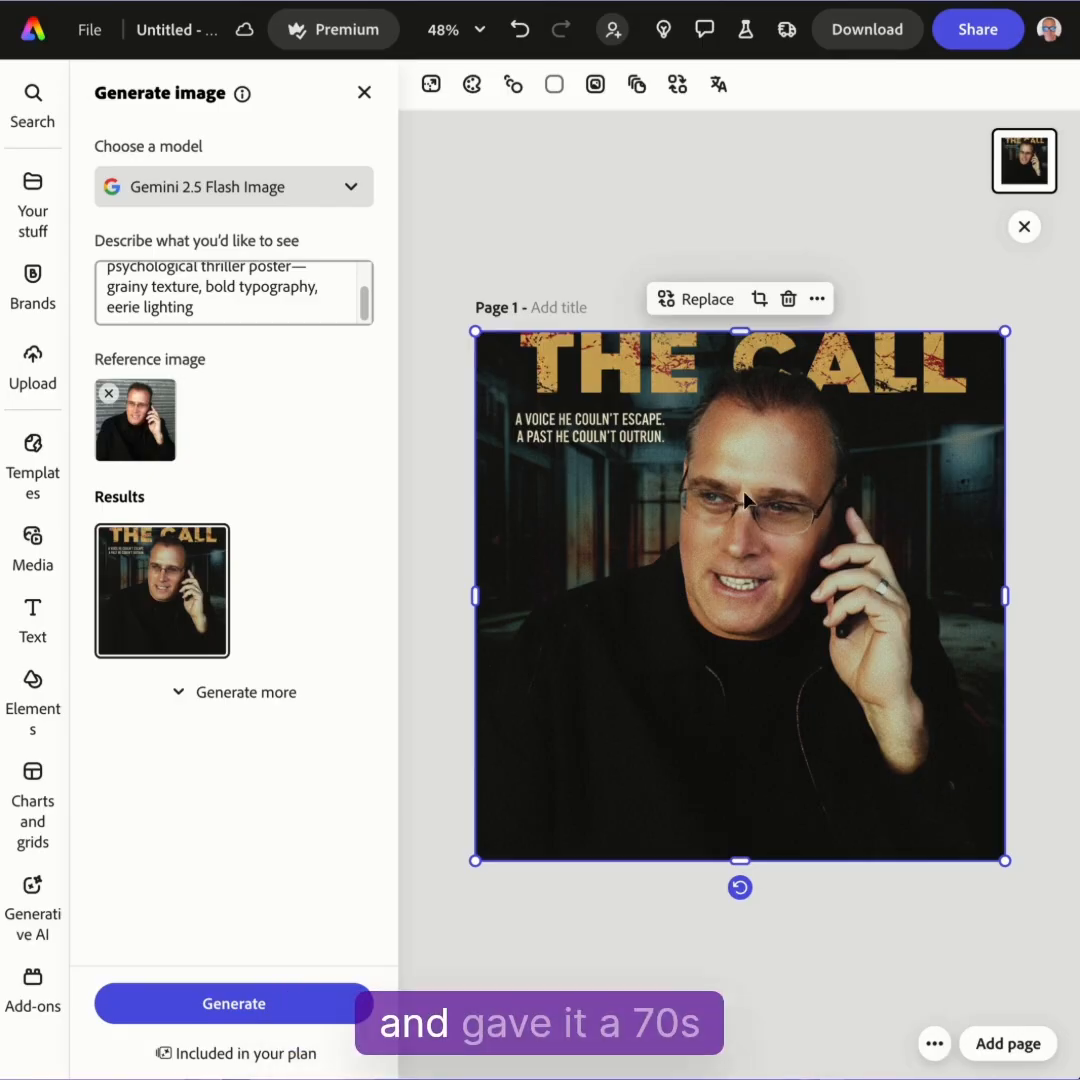
Replace the prompt with "Make this photo look like a still from a Wes Anderson film—symmetrical framing, pastel palette, quirky props" and generate the image
{"action": "left_click", "coordinate": [358, 305]}
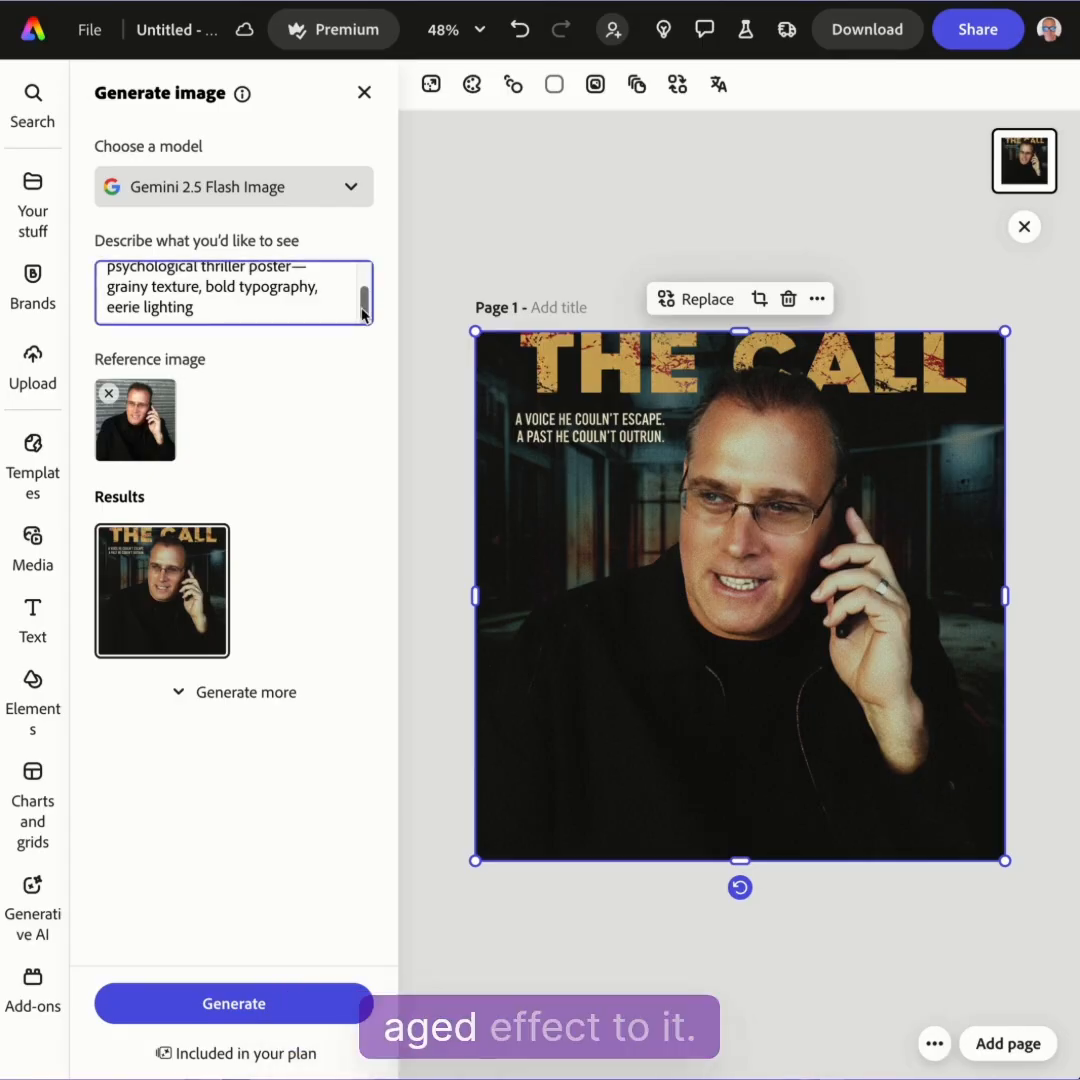
{"action": "scroll", "coordinate": [365, 262], "scroll_direction": "up", "scroll_amount": 2}
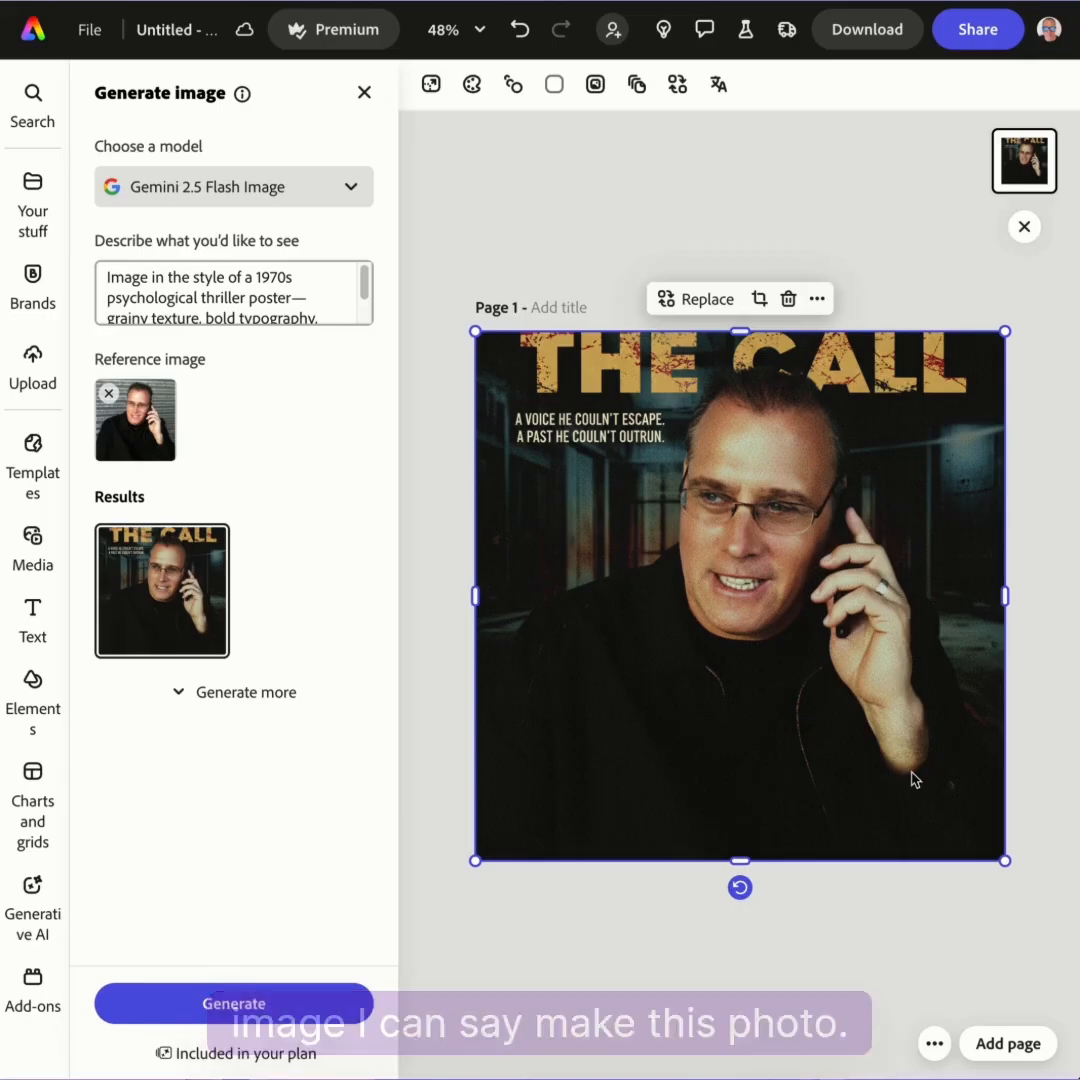
{"action": "triple_click", "coordinate": [219, 297]}
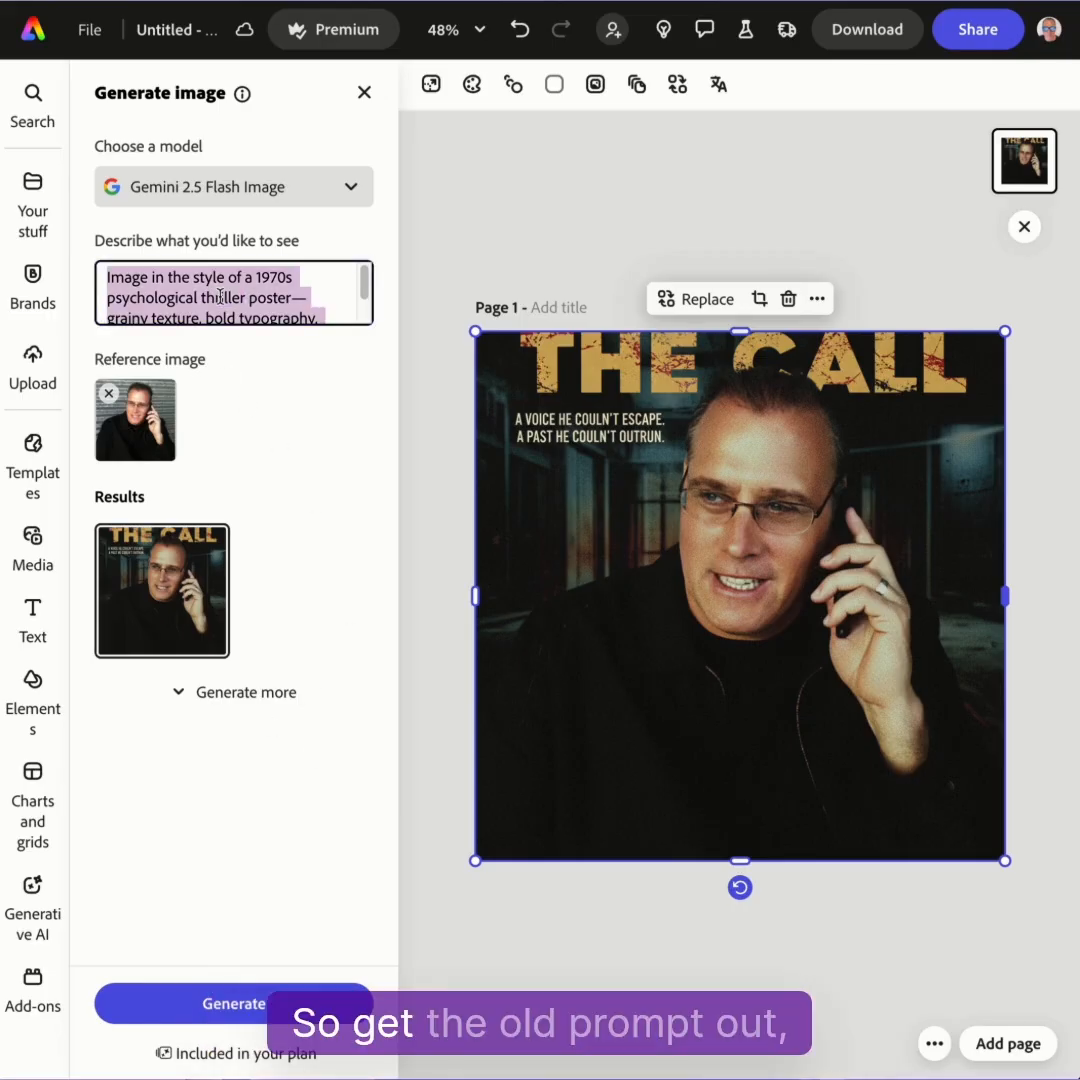
{"action": "key", "text": "BackSpace"}
{"action": "key", "text": "ctrl+v"}
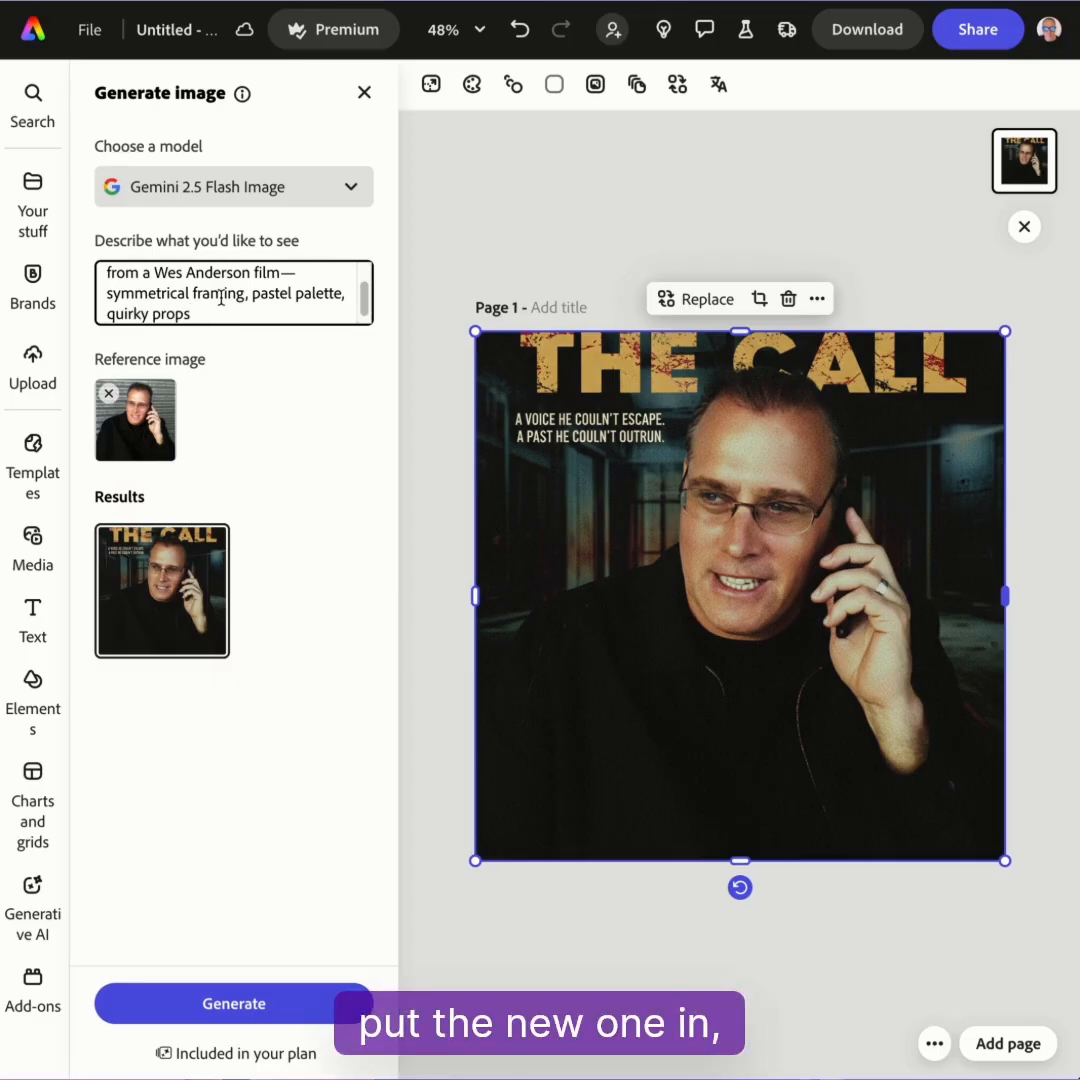
{"action": "scroll", "coordinate": [296, 287], "scroll_direction": "up", "scroll_amount": 2}
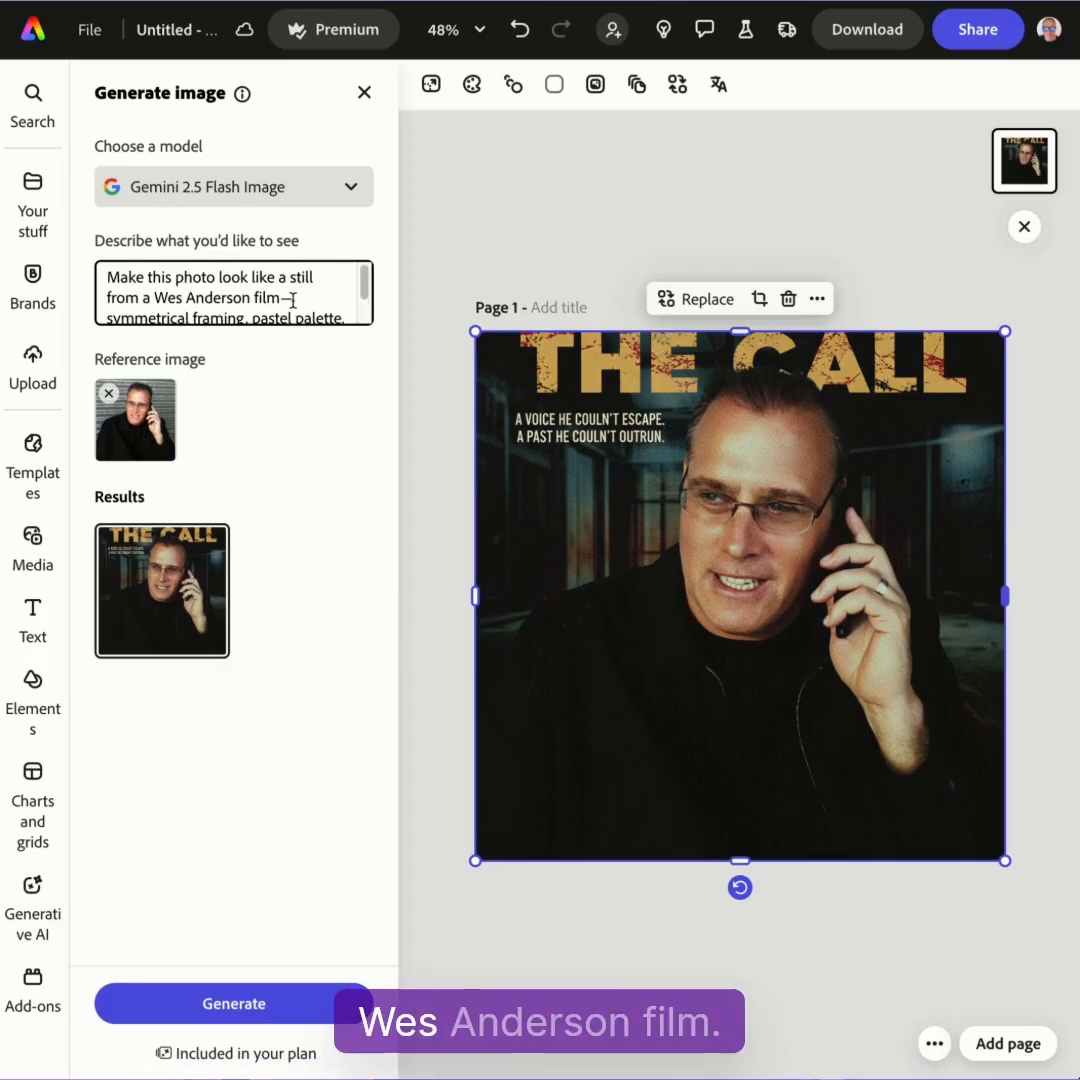
{"action": "left_click_drag", "start_coordinate": [368, 292], "coordinate": [366, 333]}
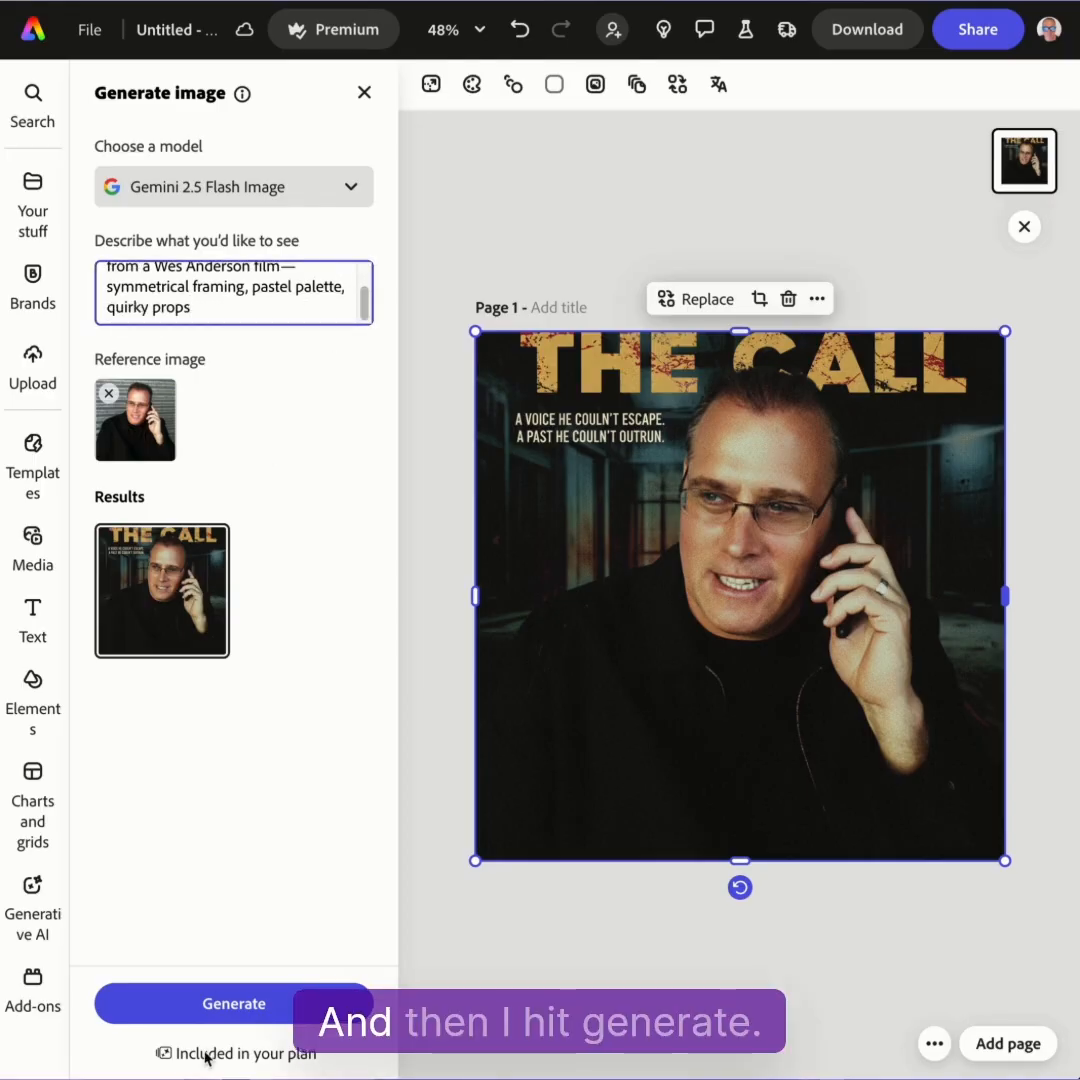
{"action": "left_click", "coordinate": [224, 1005]}
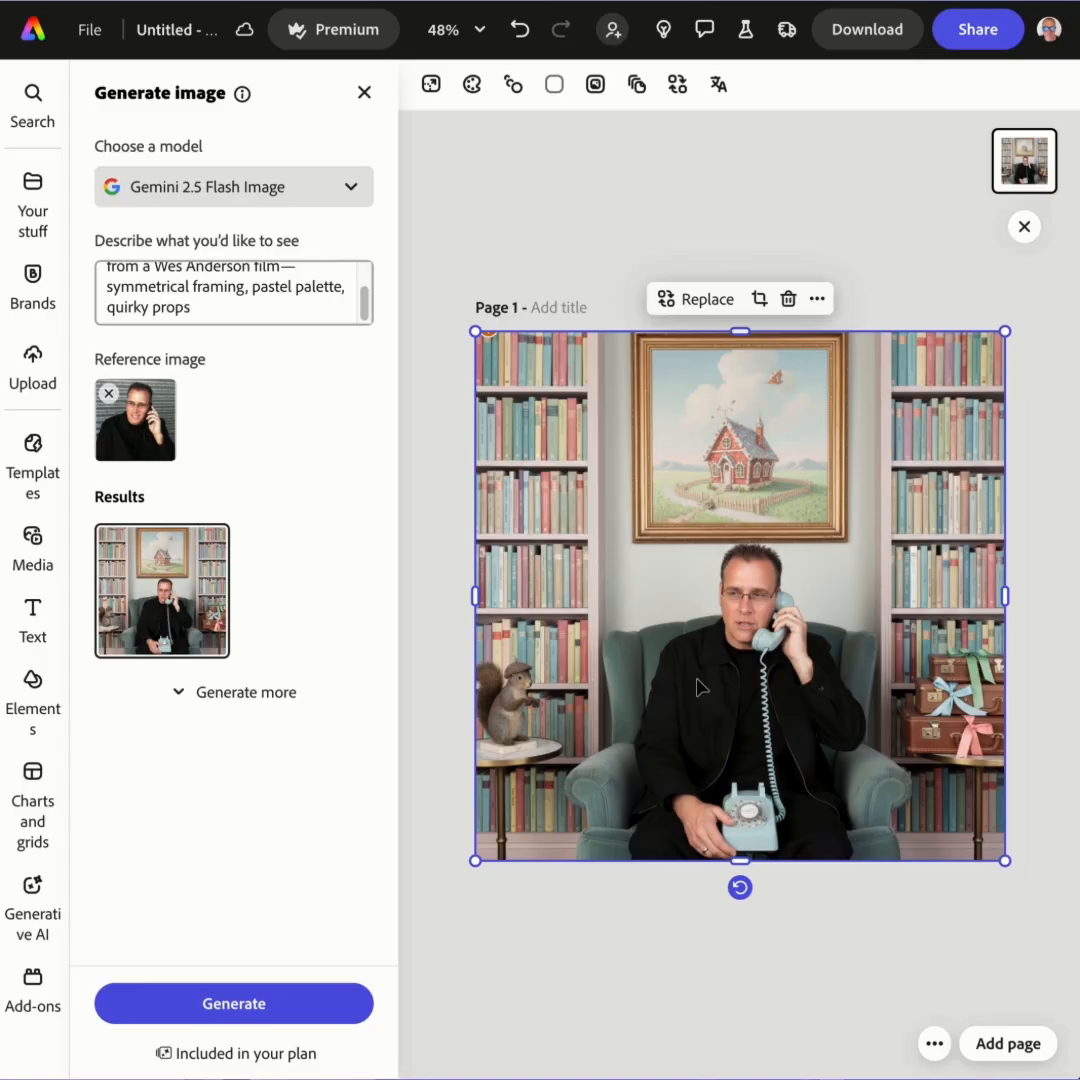
Download the film-still image as a PNG at 1,080 x 1,080 px
{"action": "left_click", "coordinate": [867, 29]}
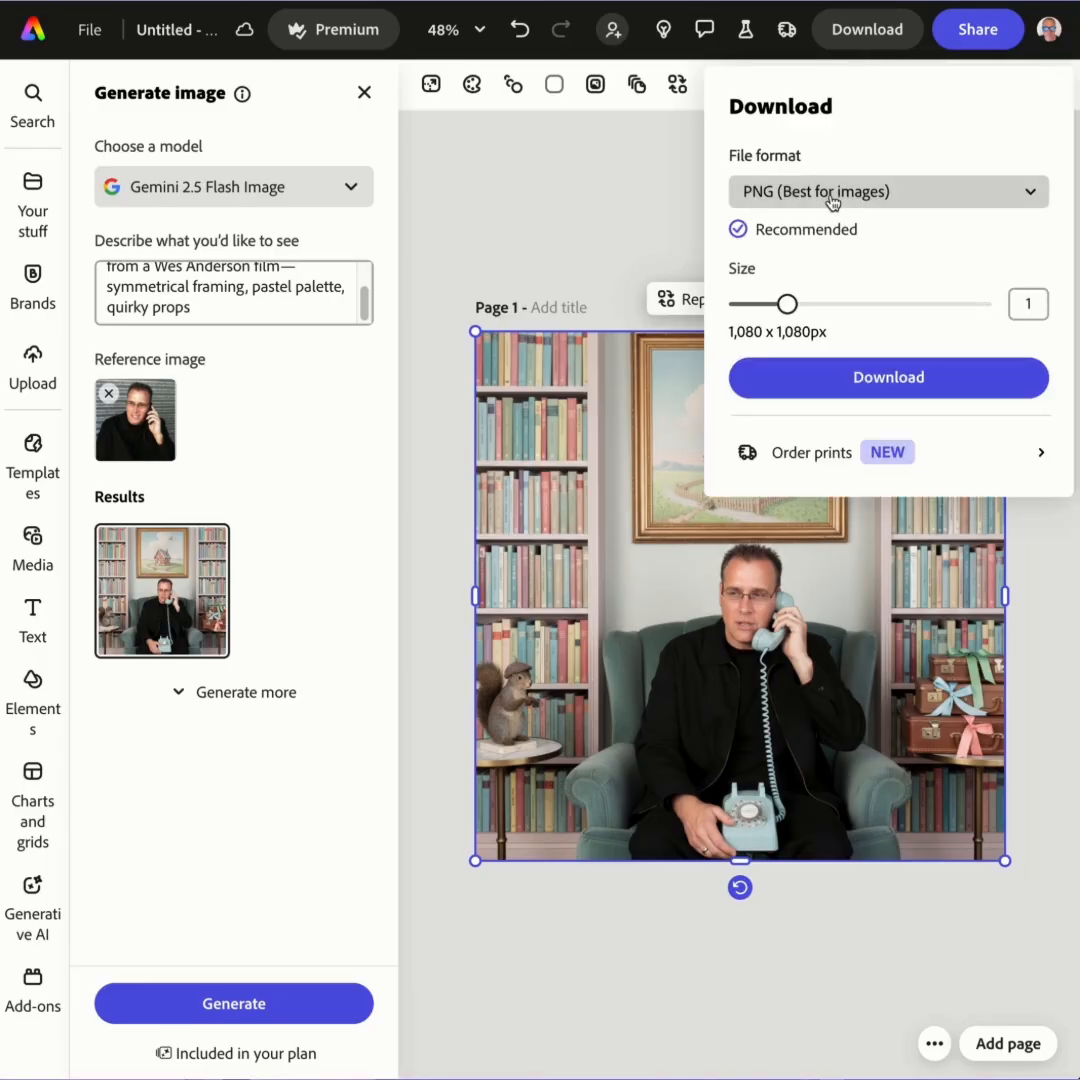
{"action": "left_click", "coordinate": [895, 380]}
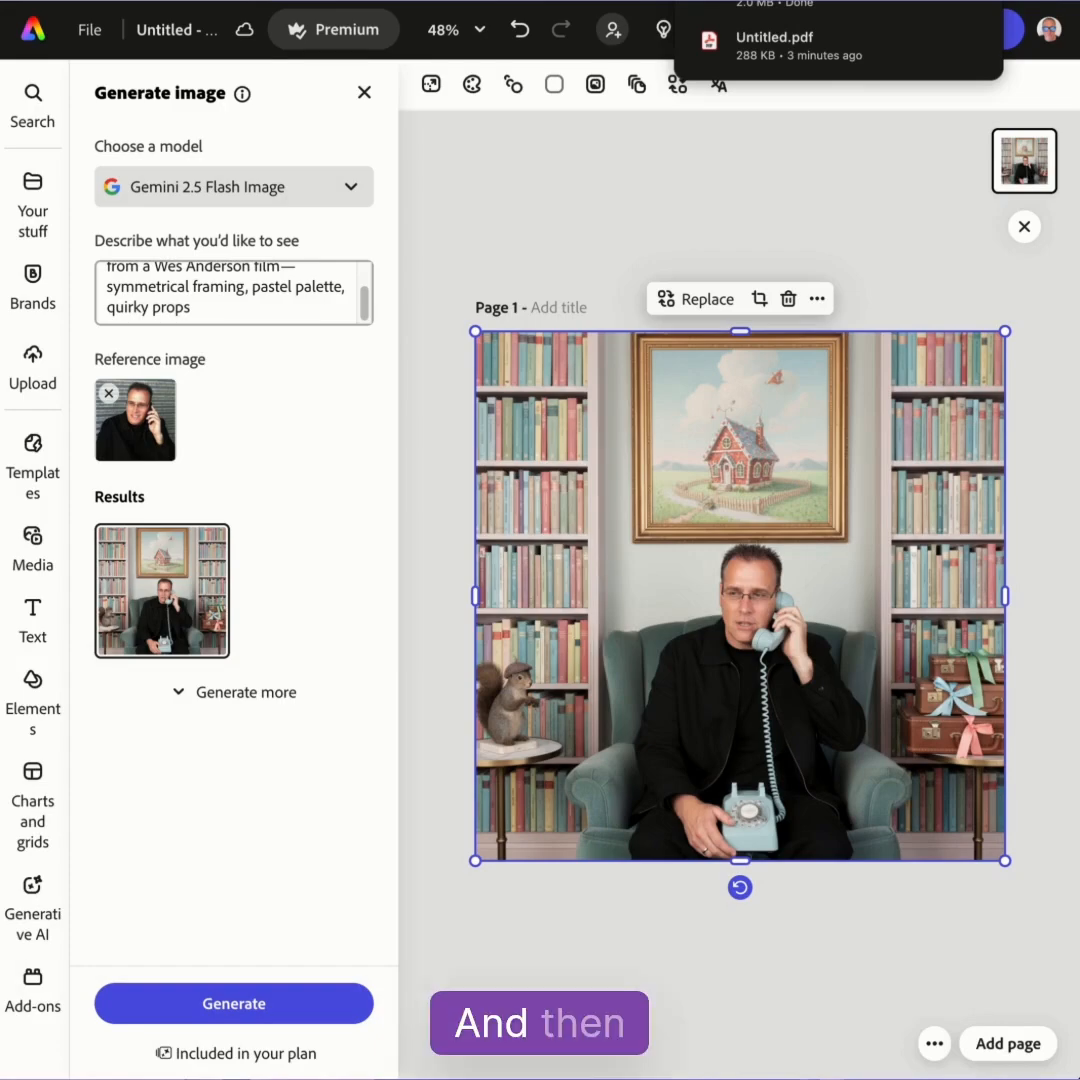
Replace the prompt with "Overlay this image with botanical x-rays and ancient glyphs, suggesting a hidden ecosystem beneath the surface" and generate the image
{"action": "left_click_drag", "start_coordinate": [191, 307], "coordinate": [65, 256]}
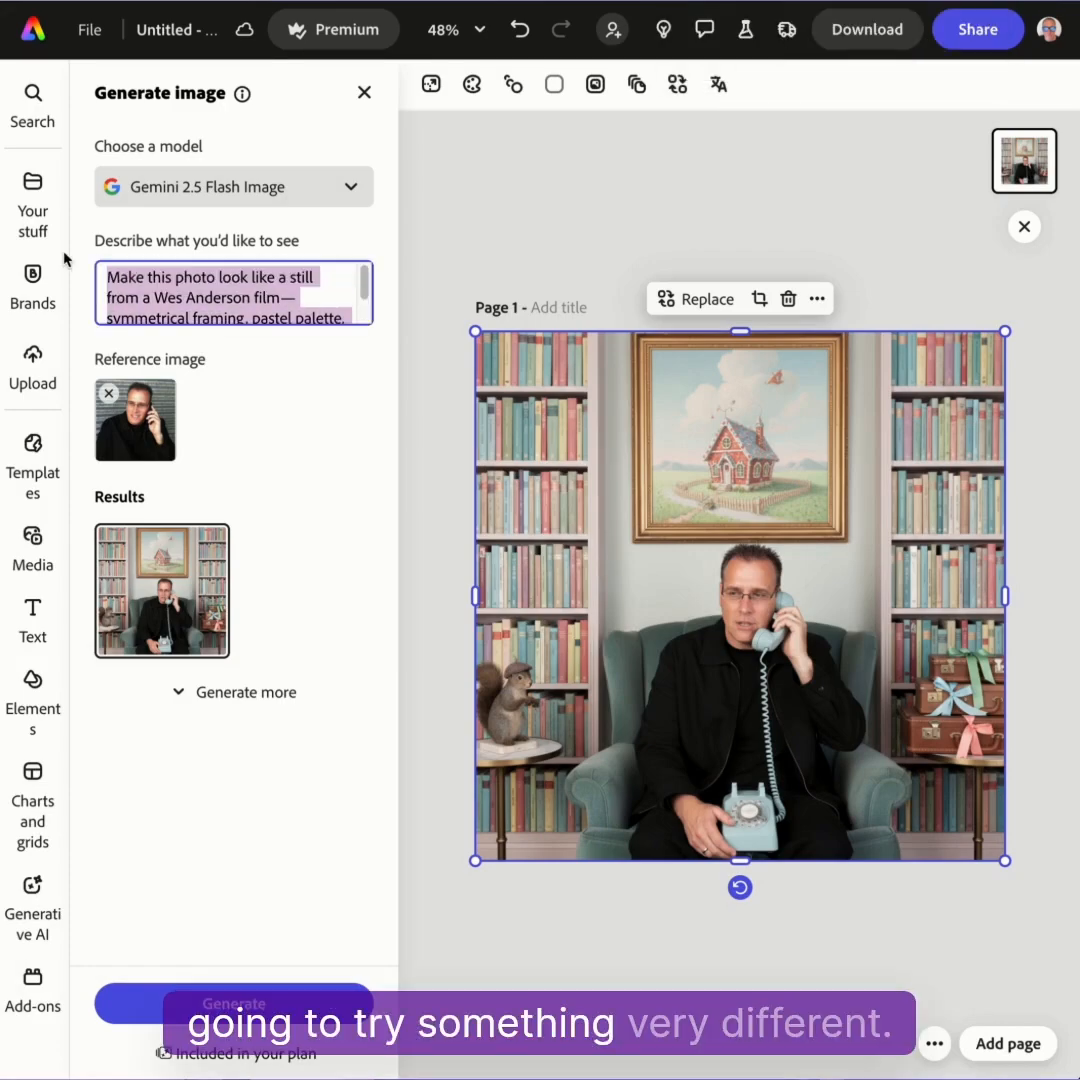
{"action": "key", "text": "BackSpace"}
{"action": "key", "text": "ctrl+v"}
{"action": "scroll", "coordinate": [250, 274], "scroll_direction": "up", "scroll_amount": 2}
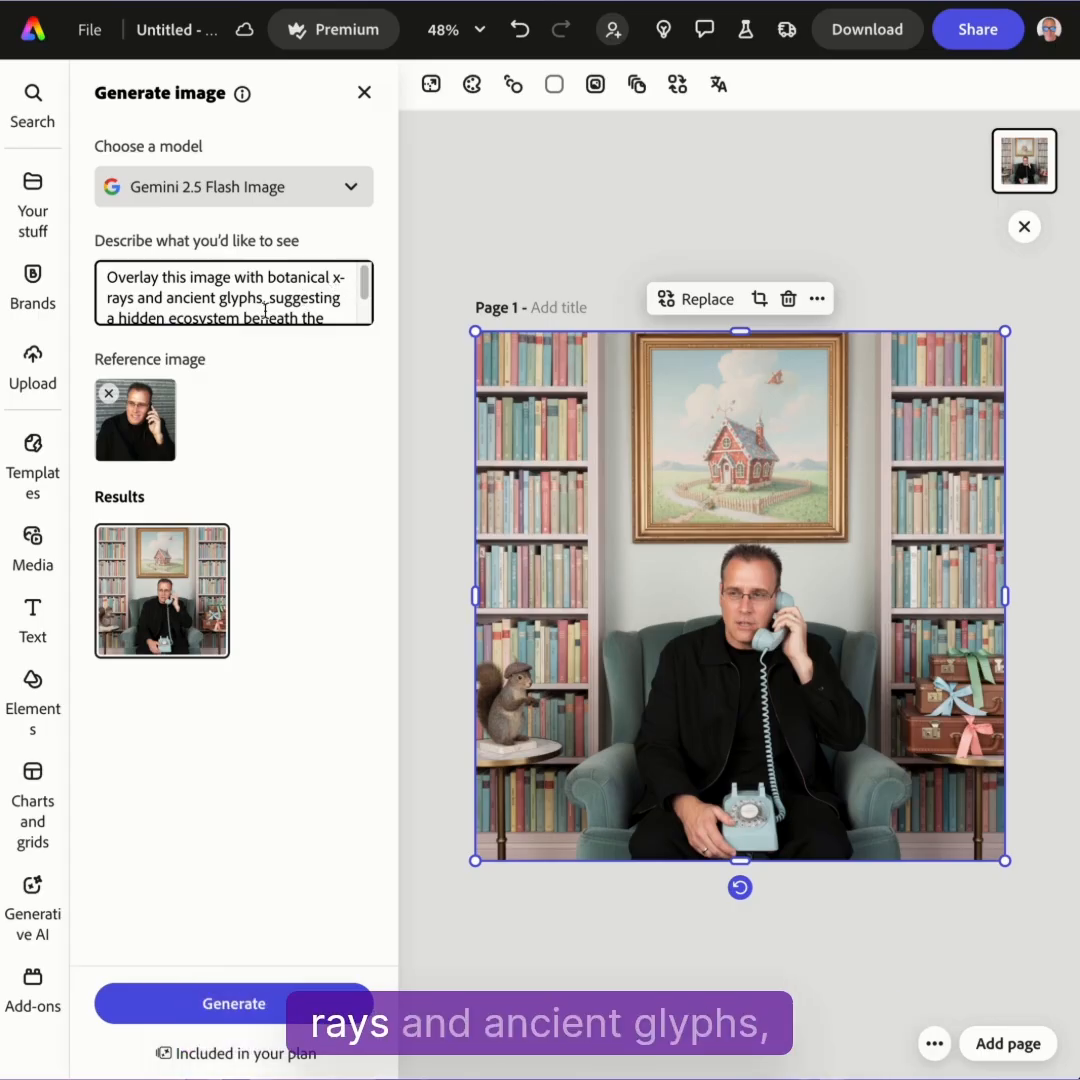
{"action": "left_click", "coordinate": [193, 1000]}
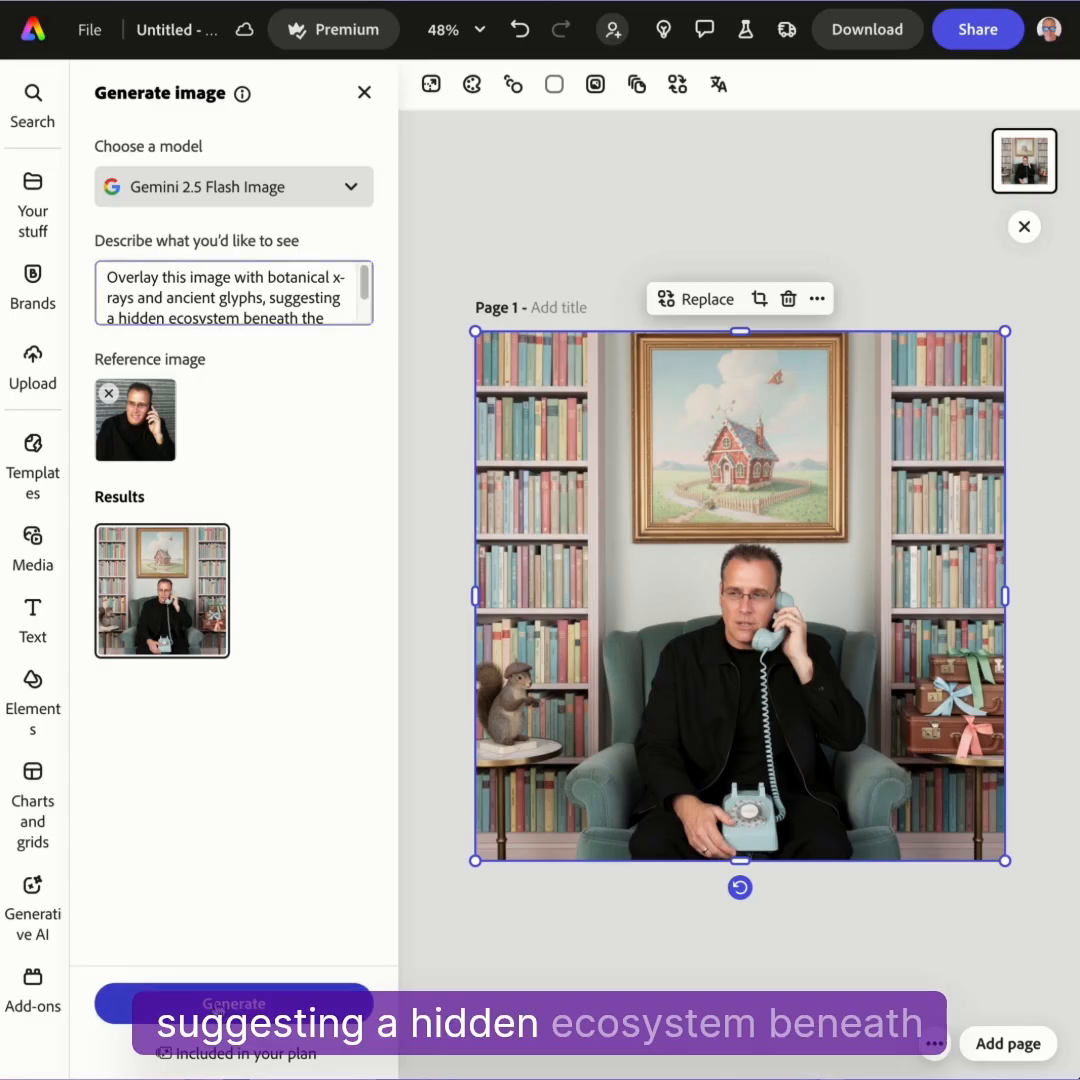
{"action": "scroll", "coordinate": [363, 307], "scroll_direction": "down", "scroll_amount": 2}
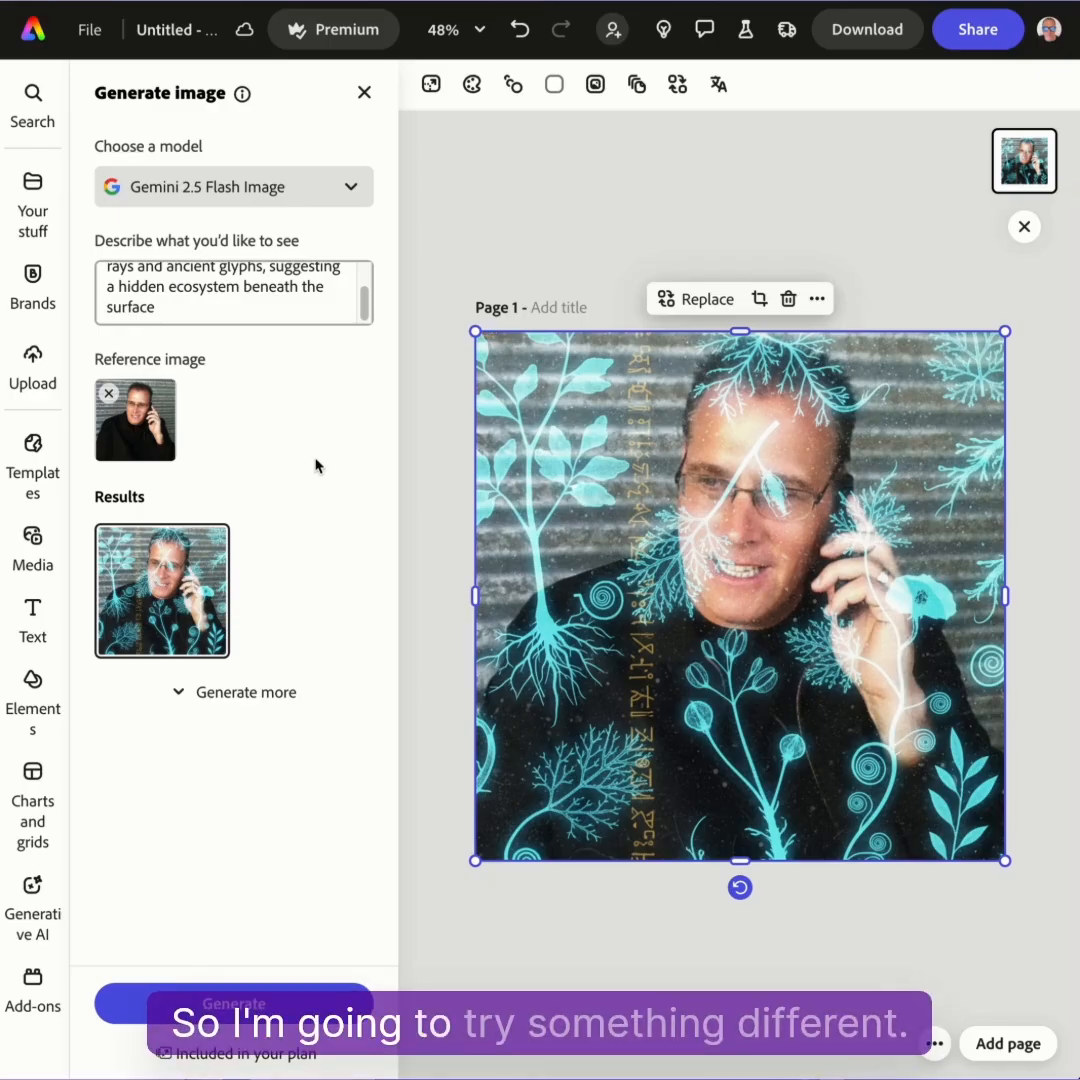
Replace the reference image with the 1,200×1,200 close-up portrait from the TODAY - LIVE folder
{"action": "left_click", "coordinate": [108, 393]}
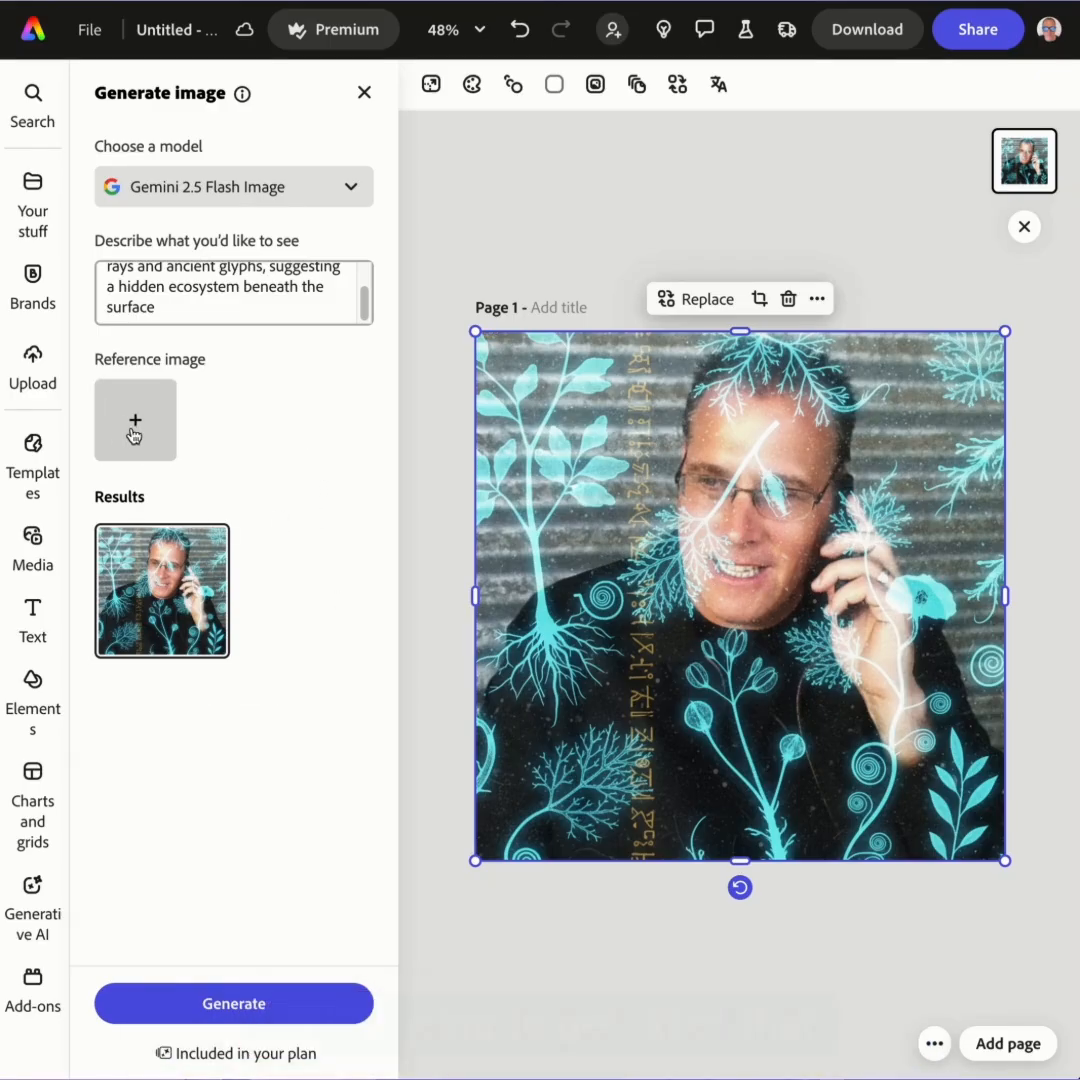
{"action": "left_click", "coordinate": [141, 421]}
{"action": "left_click", "coordinate": [623, 417]}
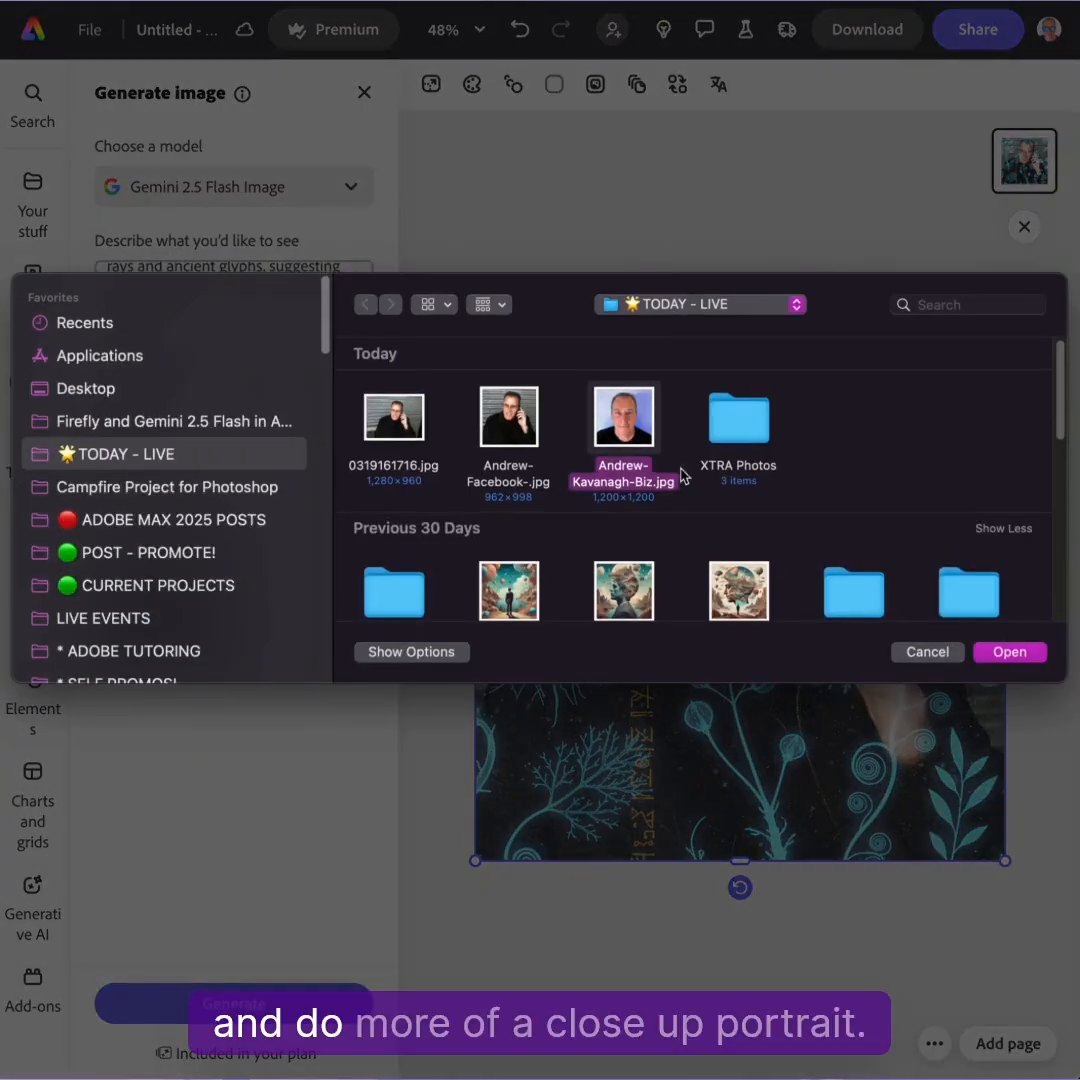
{"action": "left_click", "coordinate": [1013, 654]}
Replace the prompt with "Transform this face into a constellation map, with stars and nebulae swirling in the background" and generate the image
{"action": "left_click_drag", "start_coordinate": [193, 330], "coordinate": [48, 246]}
{"action": "key", "text": "BackSpace"}
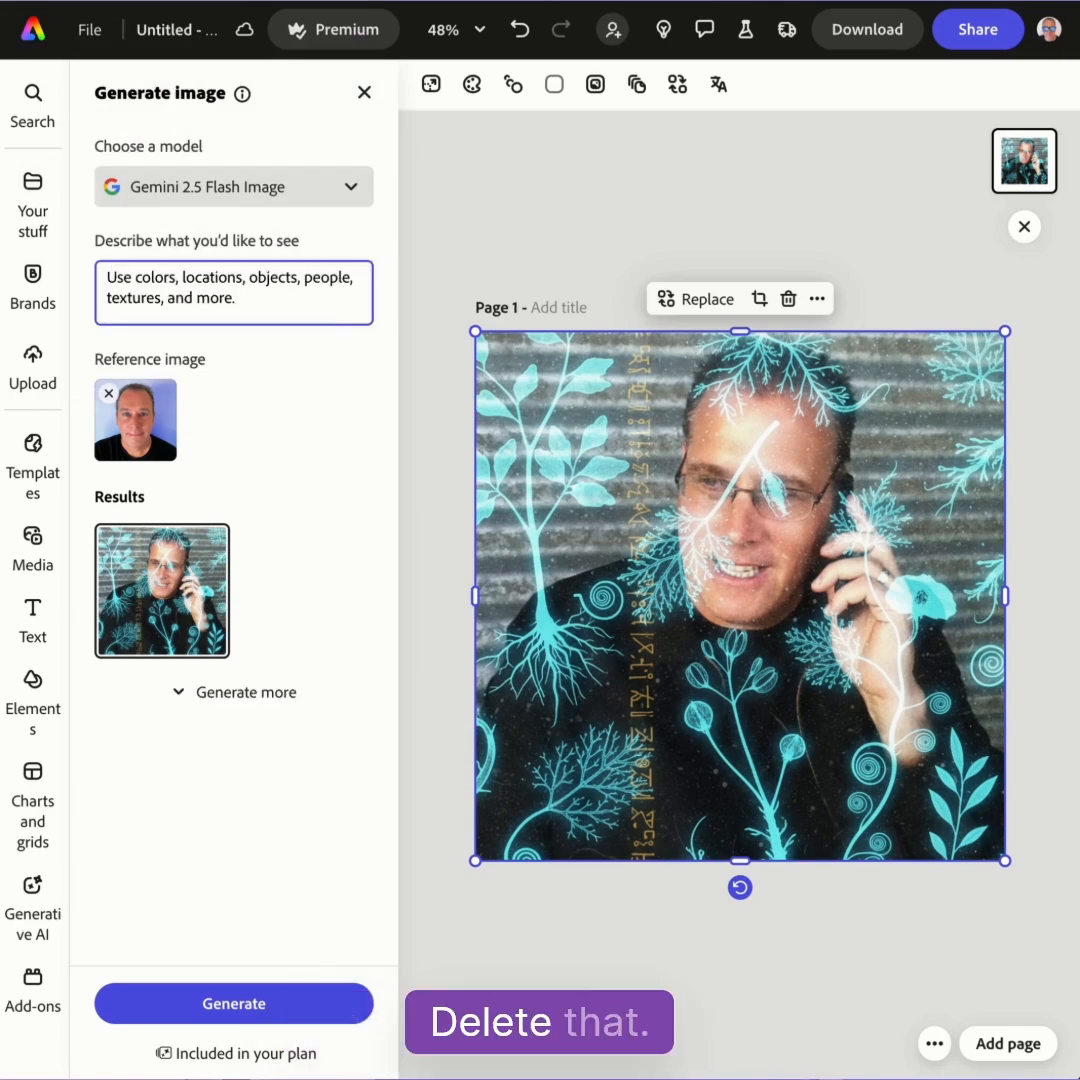
{"action": "type", "text": "Transform this face into a constellation map, with stars and nebulae swirling in the background"}
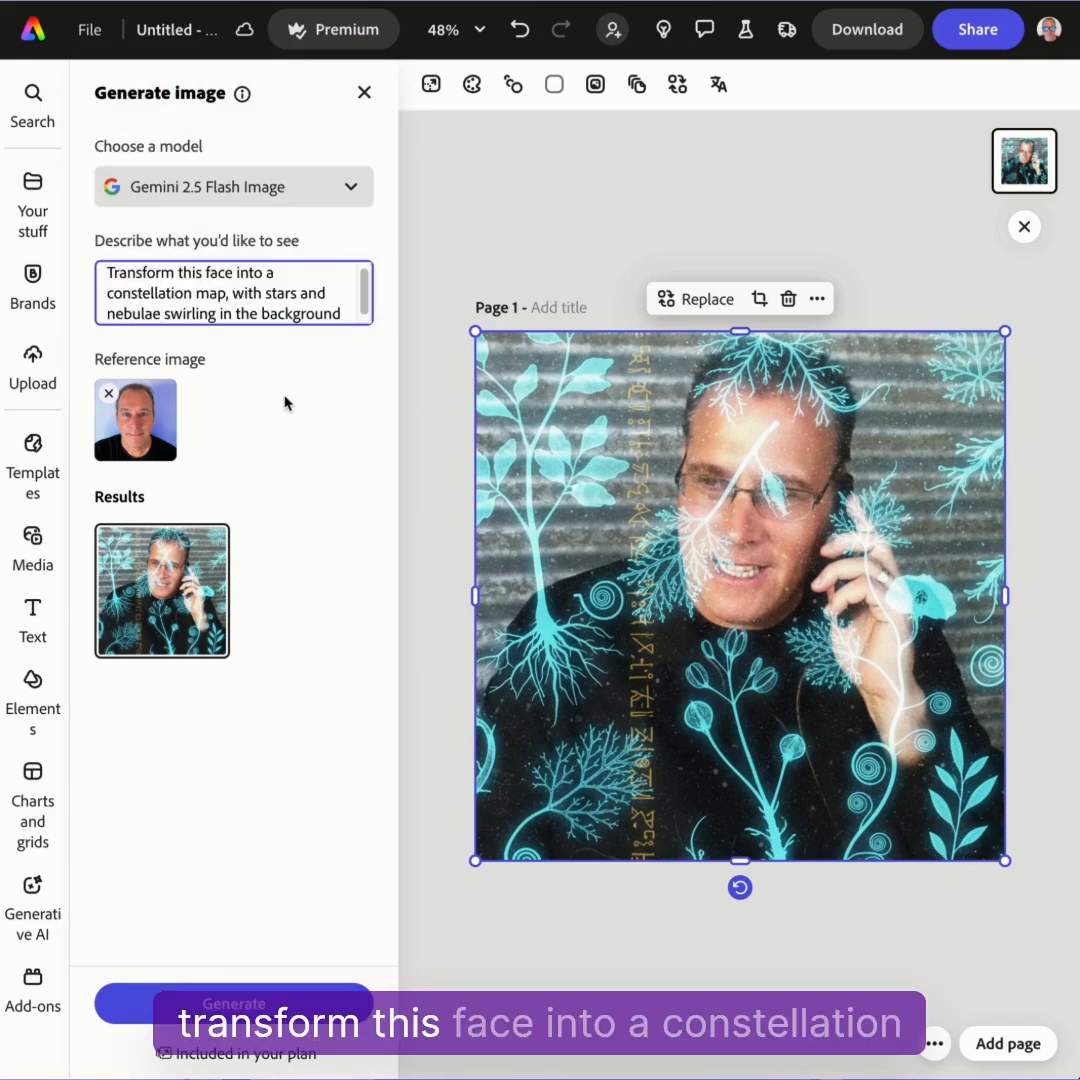
{"action": "left_click", "coordinate": [258, 1003]}
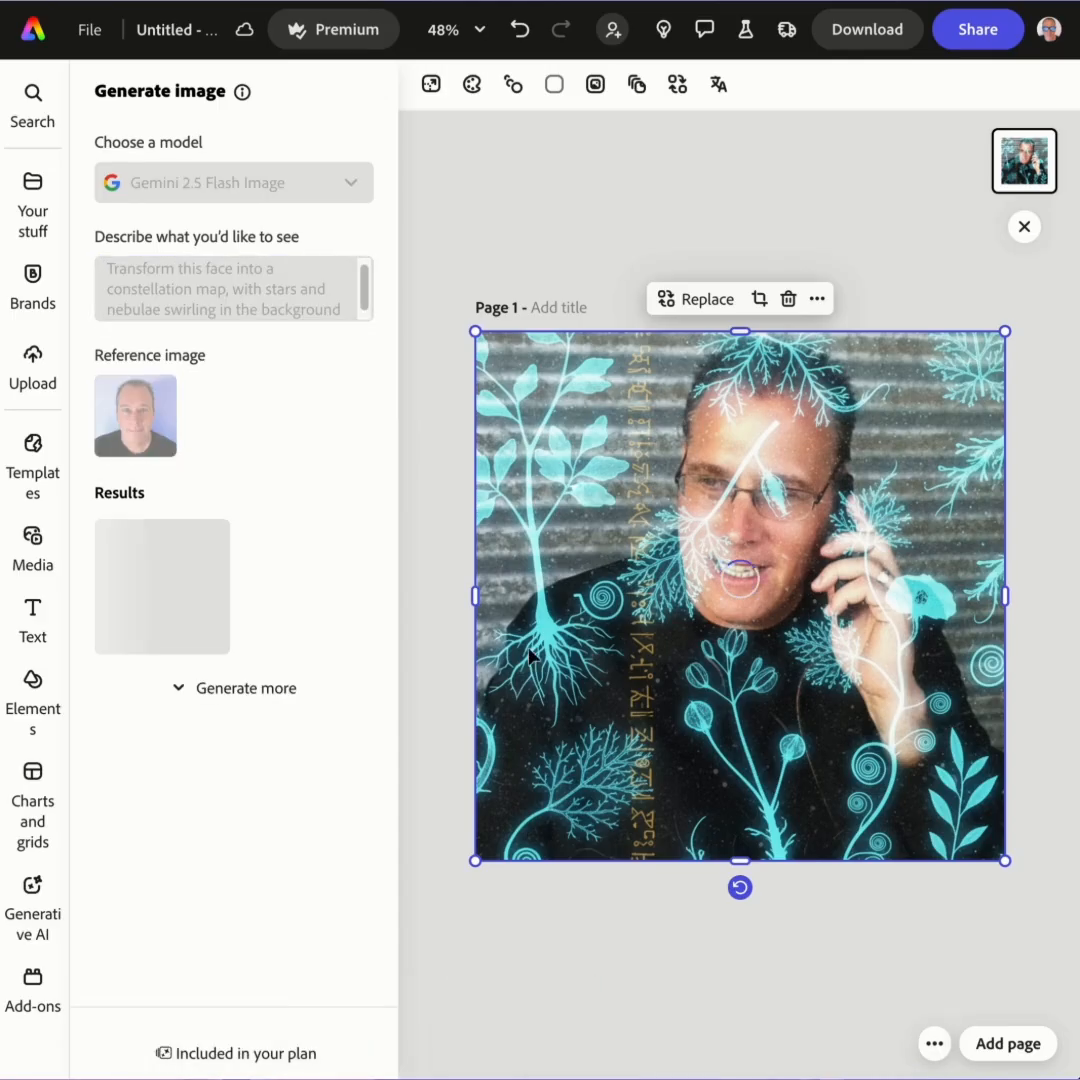